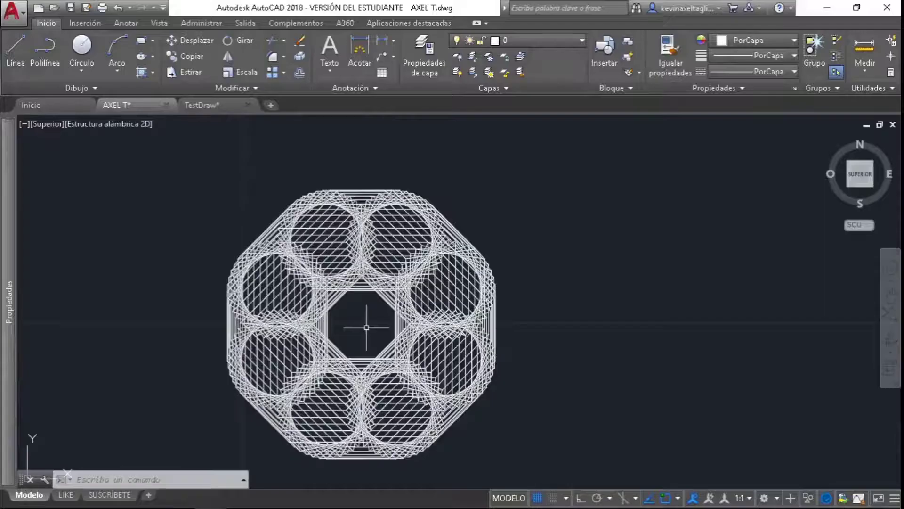
Zoom in and out around the existing AutoCAD drawing.
{"action": "scroll", "coordinate": [365, 293], "scroll_direction": "up", "scroll_amount": 2}
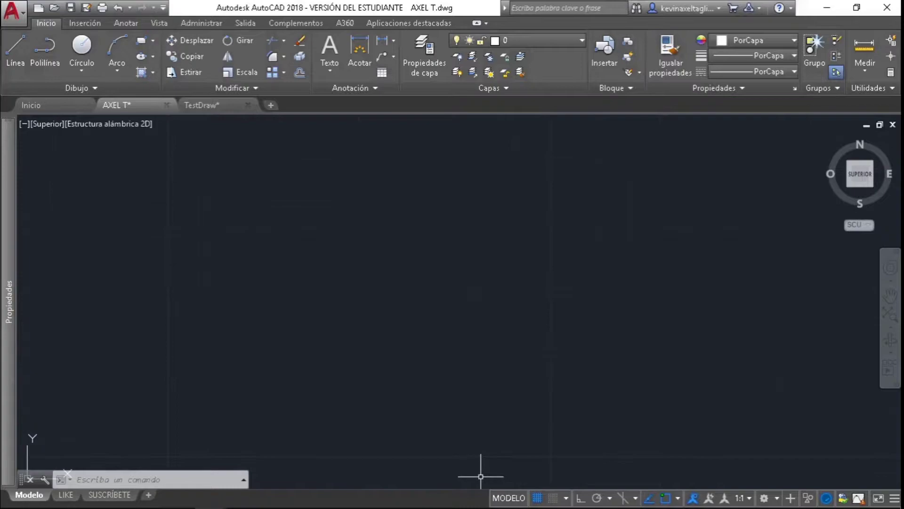
{"action": "scroll", "coordinate": [404, 354], "scroll_direction": "up", "scroll_amount": 3}
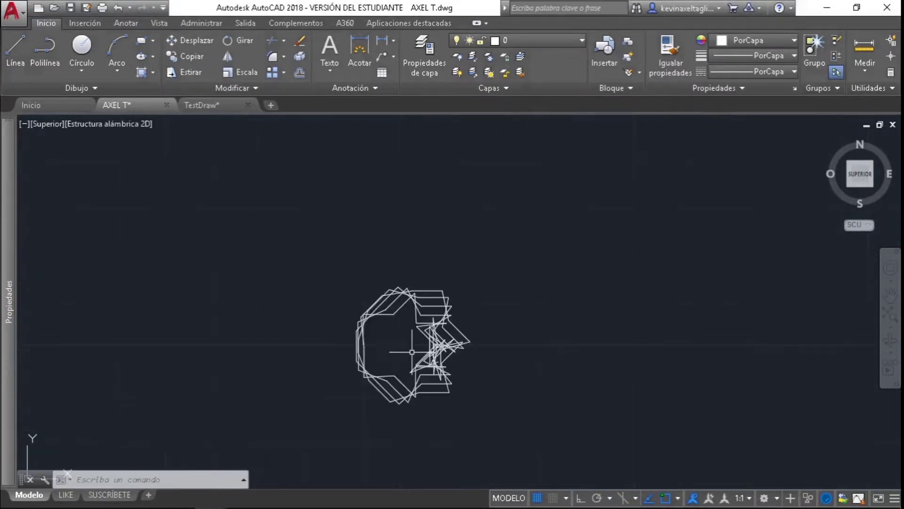
{"action": "scroll", "coordinate": [404, 353], "scroll_direction": "up", "scroll_amount": 5}
{"action": "scroll", "coordinate": [751, 478], "scroll_direction": "down", "scroll_amount": 3}
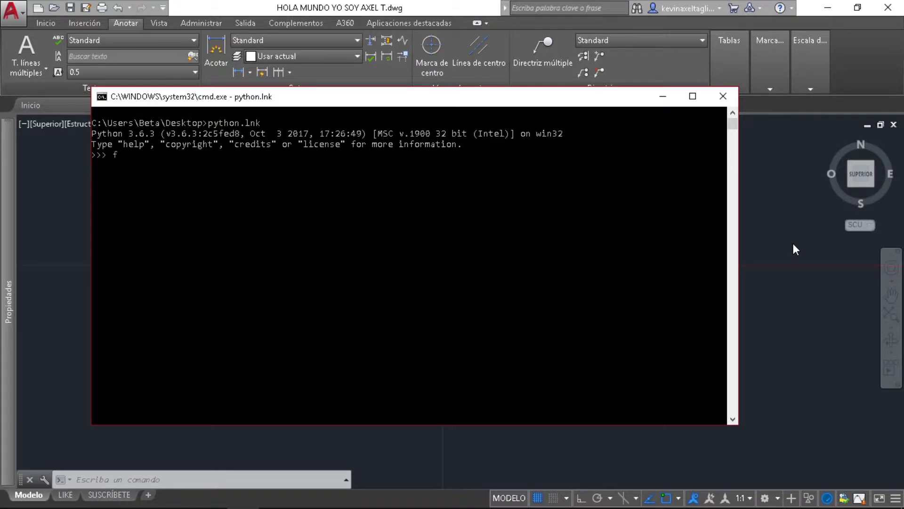
Import Autocad and APoint from pyautocad and connect with acad = Autocad().
{"action": "type", "text": "rom pya"}
{"action": "type", "text": "utocad import"}
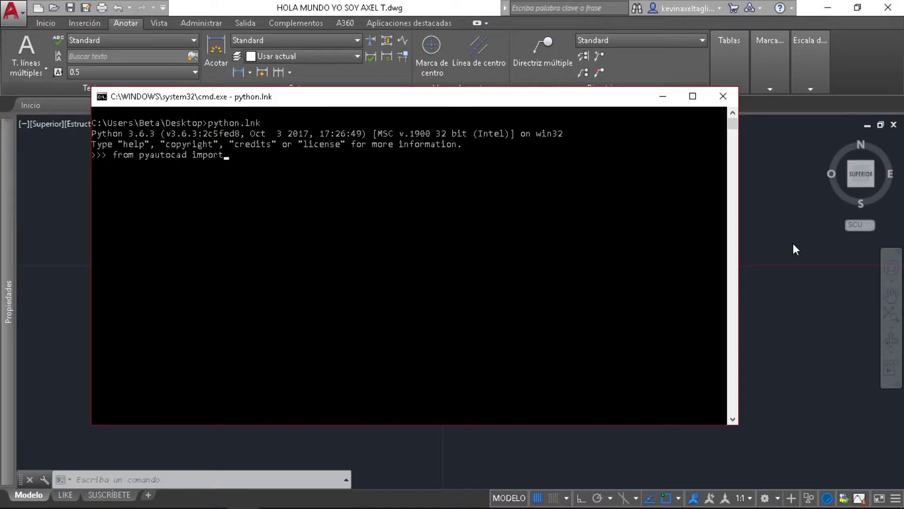
{"action": "type", "text": " Autocad"}
{"action": "type", "text": ", APoint"}
{"action": "key", "text": "Return"}
{"action": "type", "text": "acad"}
{"action": "type", "text": " = A"}
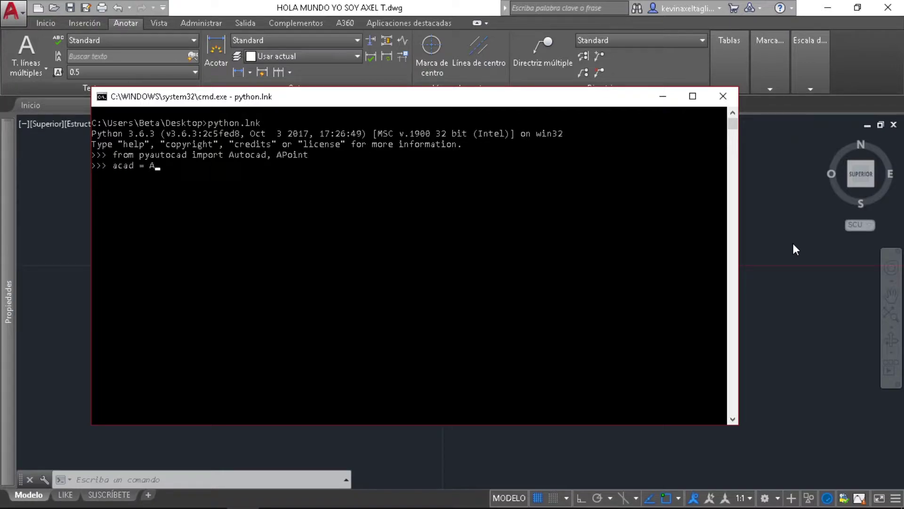
{"action": "type", "text": "utocad()"}
{"action": "key", "text": "Return"}
Add a circle of radius 2 at APoint(0,0) with acad.model.AddCircle.
{"action": "type", "text": "acad."}
{"action": "type", "text": "model.A"}
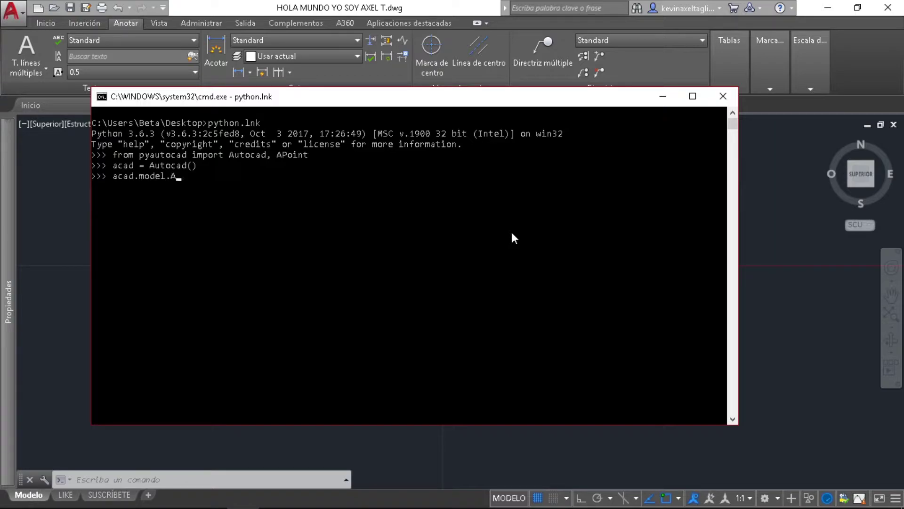
{"action": "type", "text": "ddCircle("}
{"action": "type", "text": "A"}
{"action": "type", "text": "Point(0,0"}
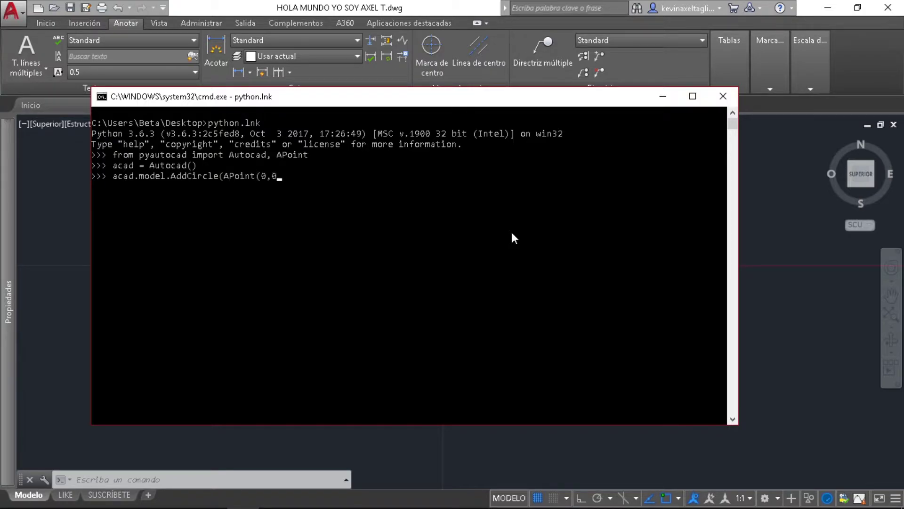
{"action": "type", "text": "), 2)"}
{"action": "key", "text": "Return"}
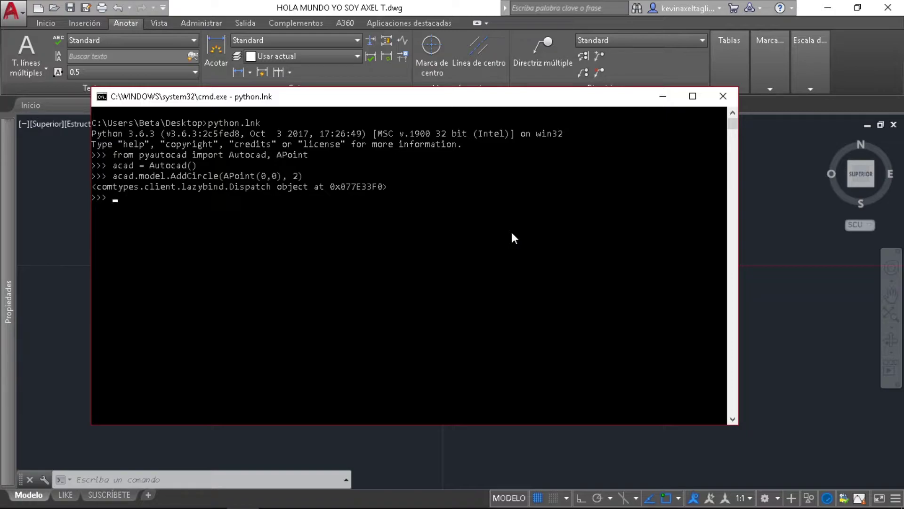
{"action": "type", "text": "acad."}
{"action": "type", "text": "m"}
{"action": "type", "text": "odel.AddD"}
{"action": "type", "text": "imD"}
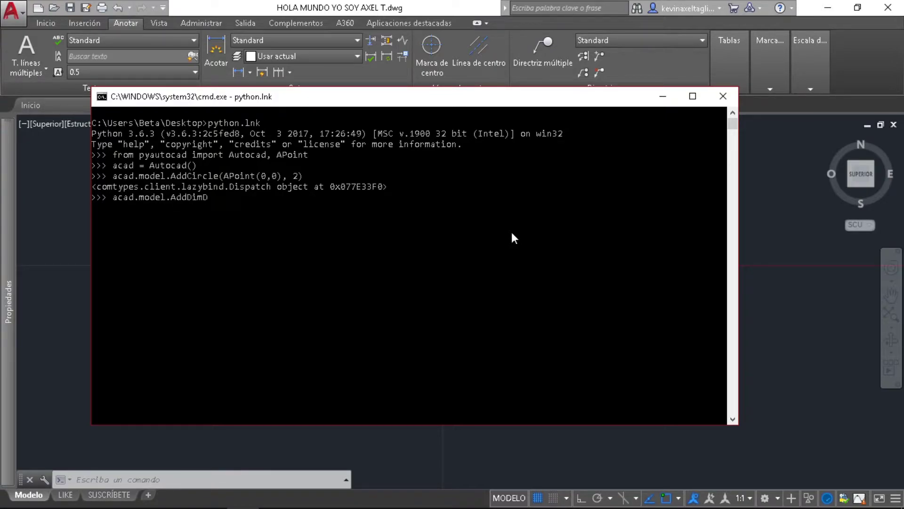
{"action": "type", "text": "iamtr"}
Run AddDimDiametric(APoint(-2,0), APoint(2,0), 2) to dimension the circle's diameter.
{"action": "key", "text": "BackSpace"}
{"action": "key", "text": "BackSpace"}
{"action": "type", "text": "e"}
{"action": "type", "text": "tric("}
{"action": "type", "text": "APoint("}
{"action": "type", "text": "-2,0"}
{"action": "type", "text": ")"}
{"action": "type", "text": ", APo"}
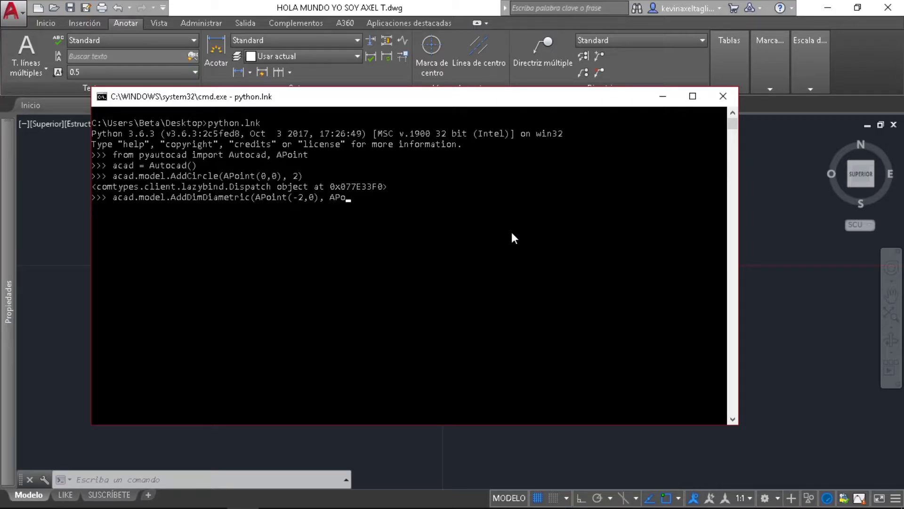
{"action": "type", "text": "int("}
{"action": "type", "text": "2"}
{"action": "type", "text": ",0)"}
{"action": "type", "text": ","}
{"action": "type", "text": "2)"}
{"action": "key", "text": "Return"}
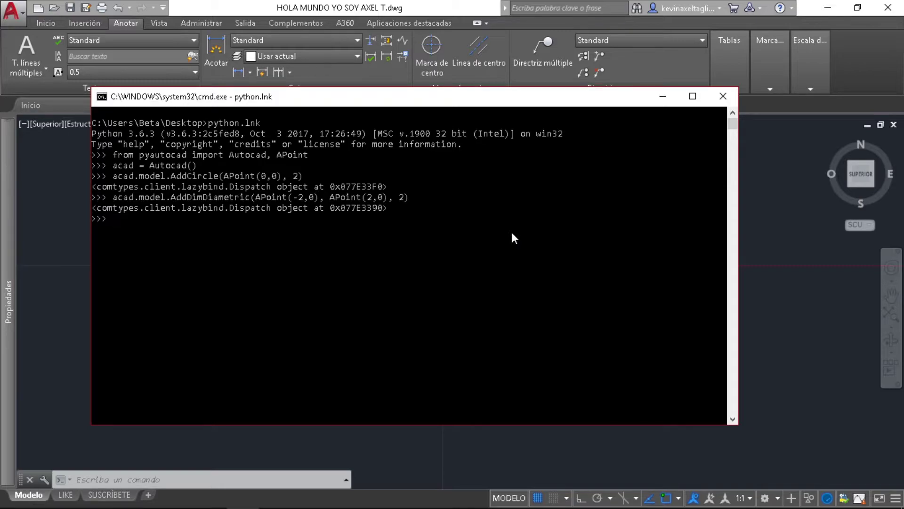
{"action": "left_click", "coordinate": [765, 215]}
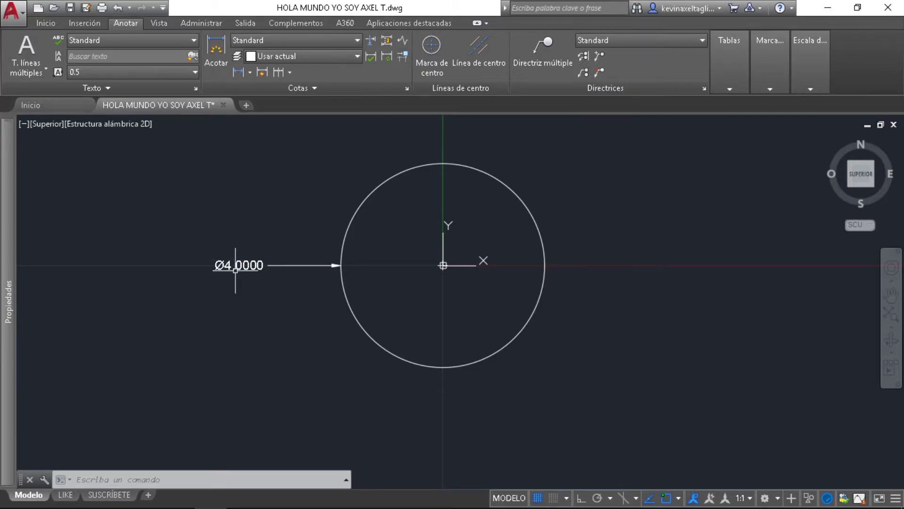
Measure the horizontal distance from the circle's left edge to the Ø4.0000 dimension text.
{"action": "left_click", "coordinate": [235, 267]}
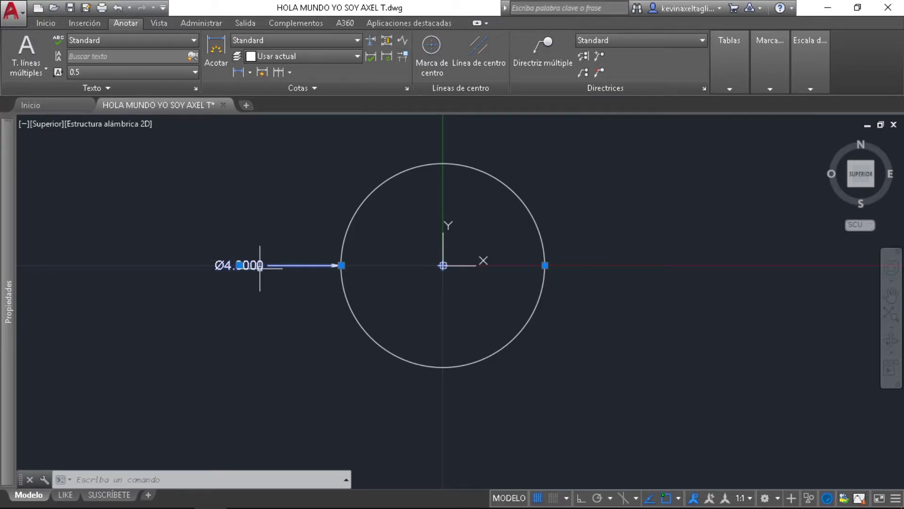
{"action": "left_click", "coordinate": [50, 25]}
{"action": "left_click", "coordinate": [861, 50]}
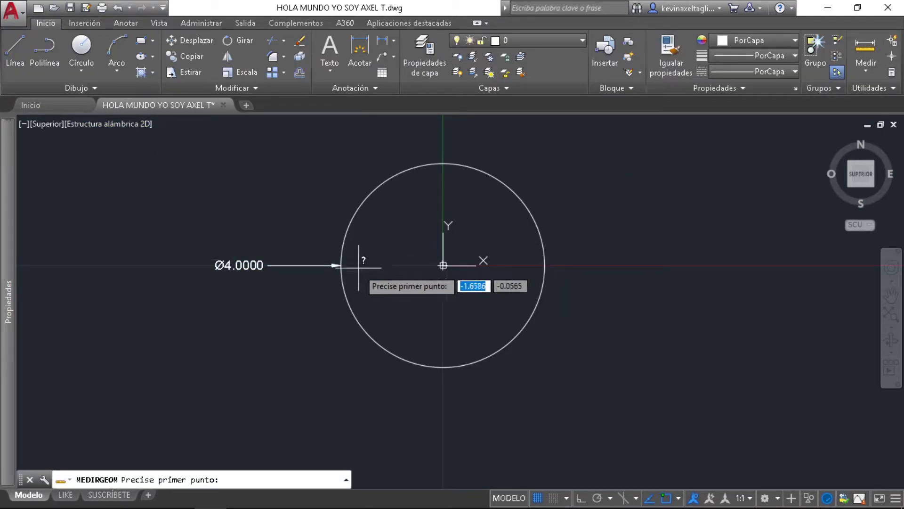
{"action": "left_click", "coordinate": [344, 263]}
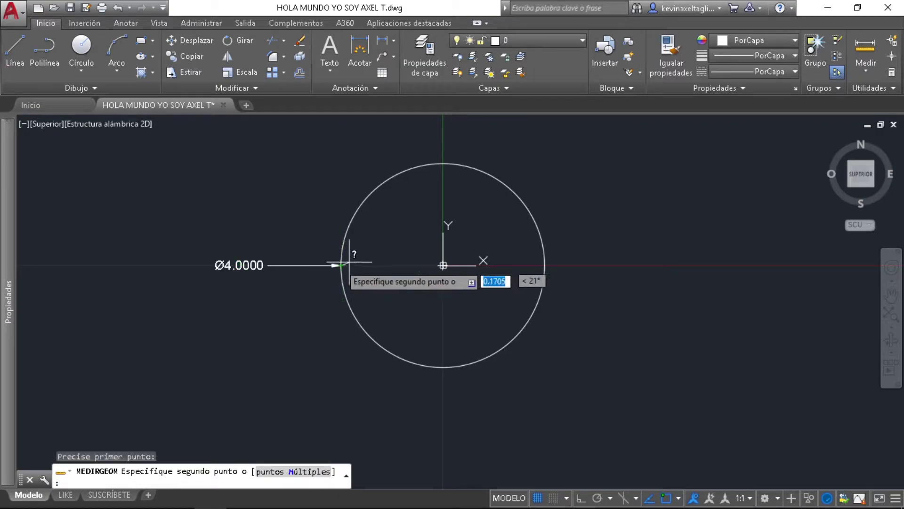
{"action": "scroll", "coordinate": [238, 265], "scroll_direction": "up", "scroll_amount": 5}
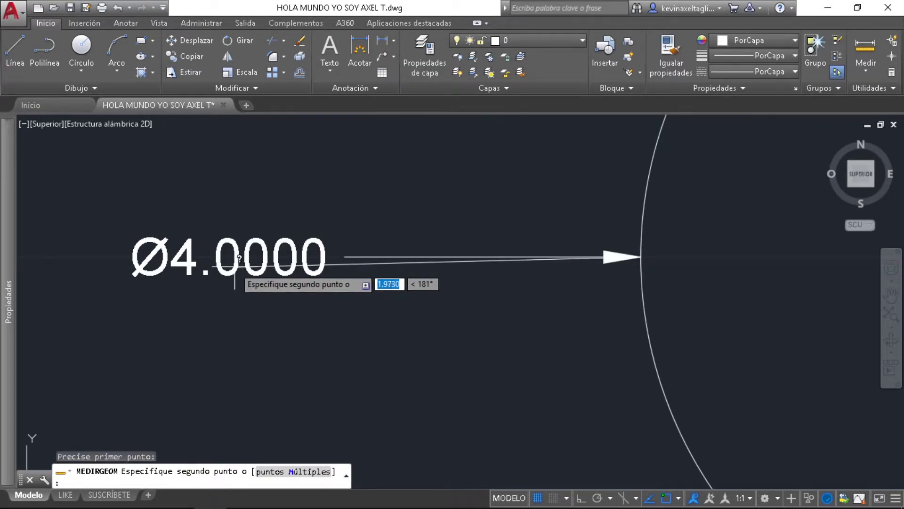
{"action": "left_click", "coordinate": [581, 498]}
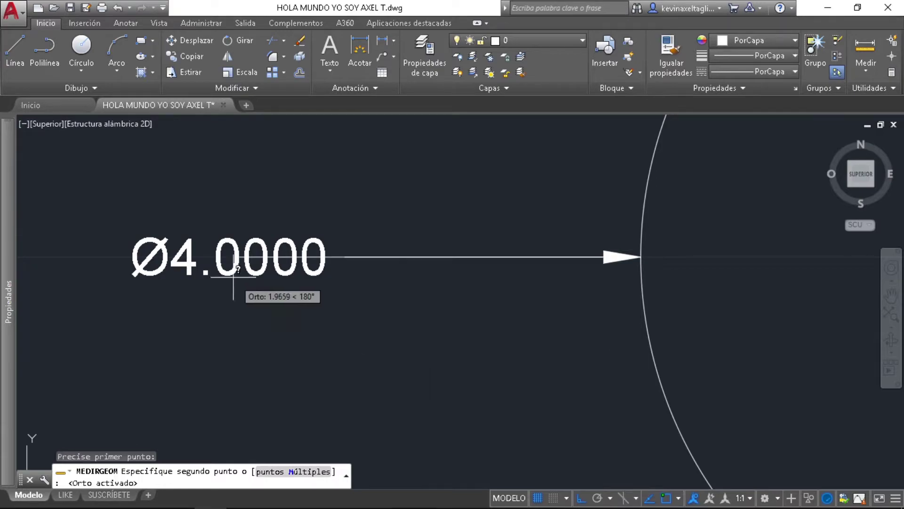
{"action": "left_click", "coordinate": [229, 259]}
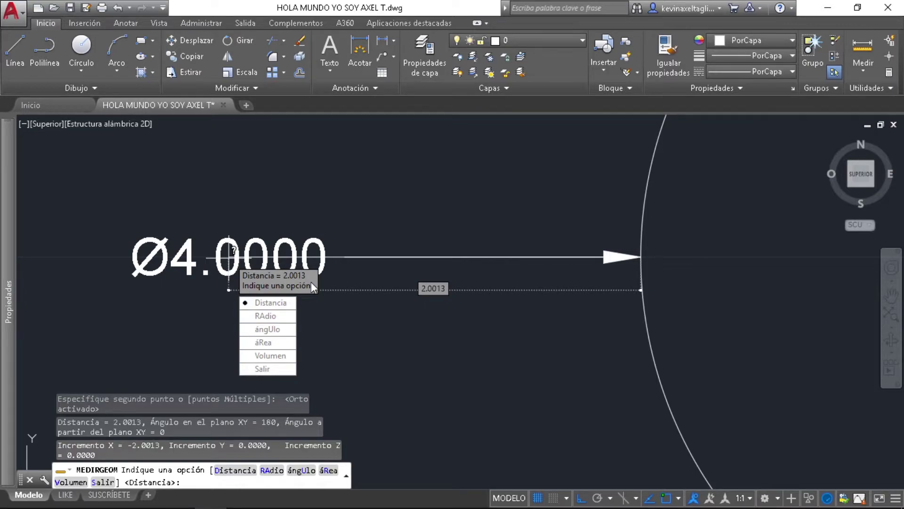
{"action": "key", "text": "Escape"}
Reselect the Ø4.0000 dimension, zoom around, and recentre the circle in the view.
{"action": "left_click", "coordinate": [304, 250]}
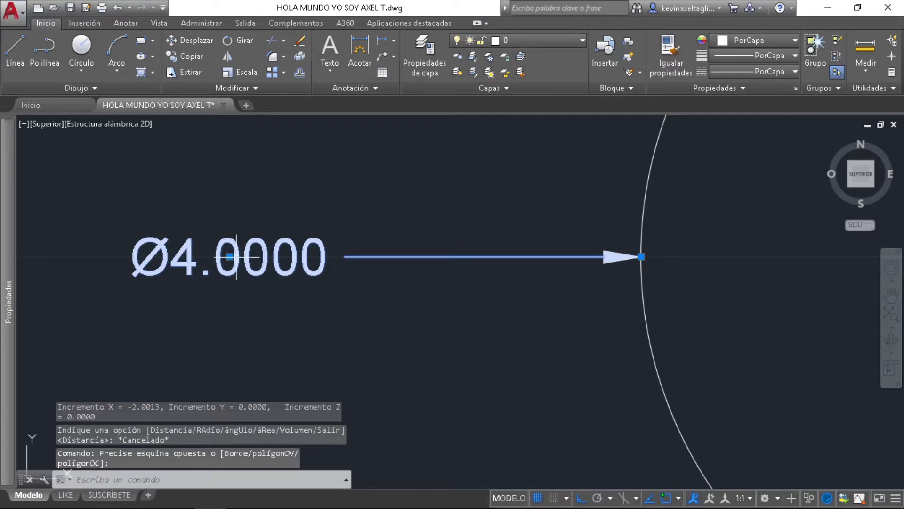
{"action": "key", "text": "Escape"}
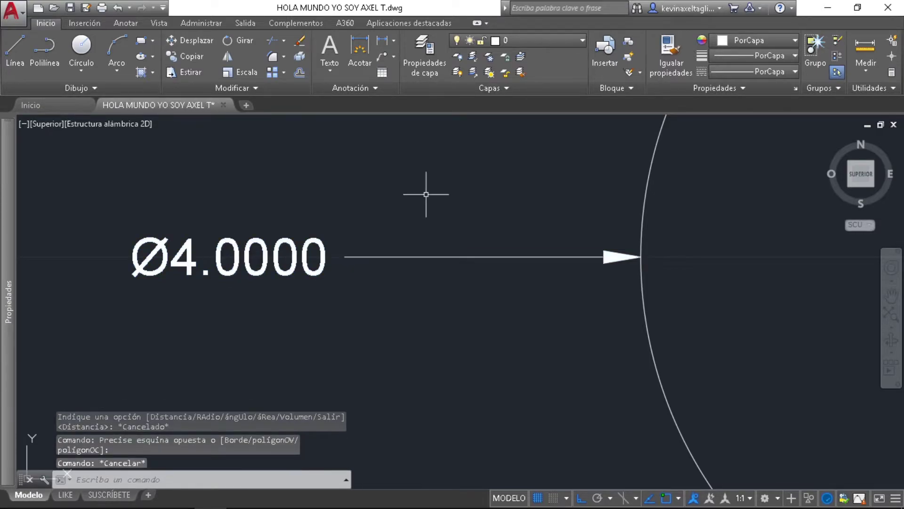
{"action": "scroll", "coordinate": [404, 212], "scroll_direction": "down", "scroll_amount": 5}
{"action": "scroll", "coordinate": [292, 219], "scroll_direction": "down", "scroll_amount": 2}
{"action": "scroll", "coordinate": [398, 219], "scroll_direction": "up", "scroll_amount": 2}
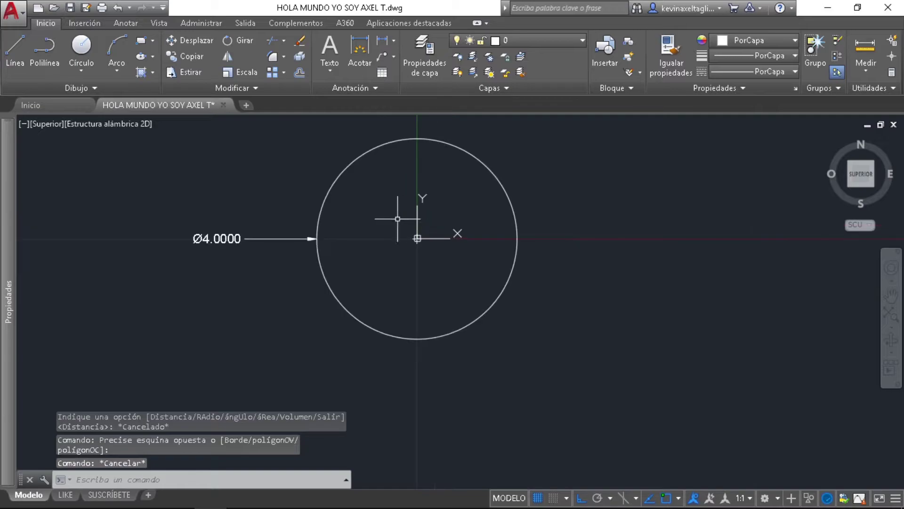
{"action": "scroll", "coordinate": [398, 218], "scroll_direction": "up", "scroll_amount": 2}
{"action": "scroll", "coordinate": [377, 193], "scroll_direction": "down", "scroll_amount": 2}
{"action": "scroll", "coordinate": [360, 177], "scroll_direction": "up", "scroll_amount": 2}
{"action": "scroll", "coordinate": [358, 181], "scroll_direction": "down", "scroll_amount": 2}
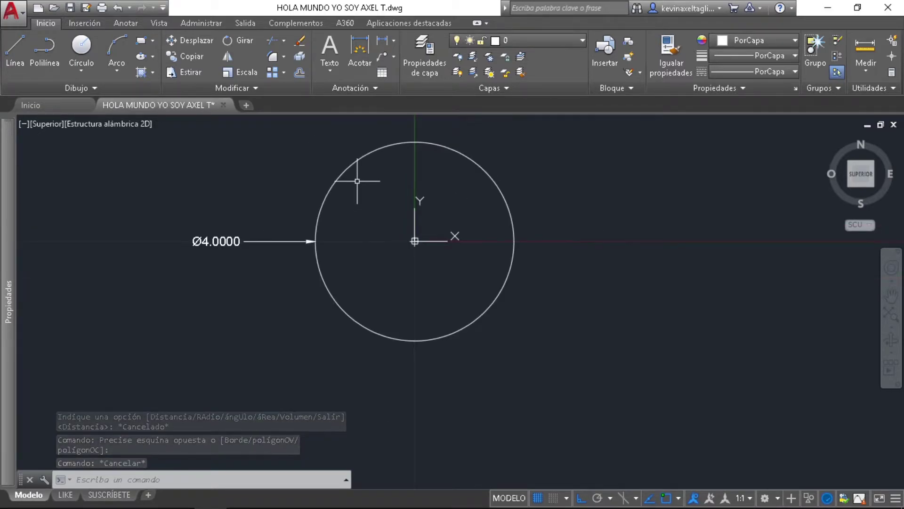
{"action": "key", "text": "Escape"}
{"action": "left_click", "coordinate": [308, 241]}
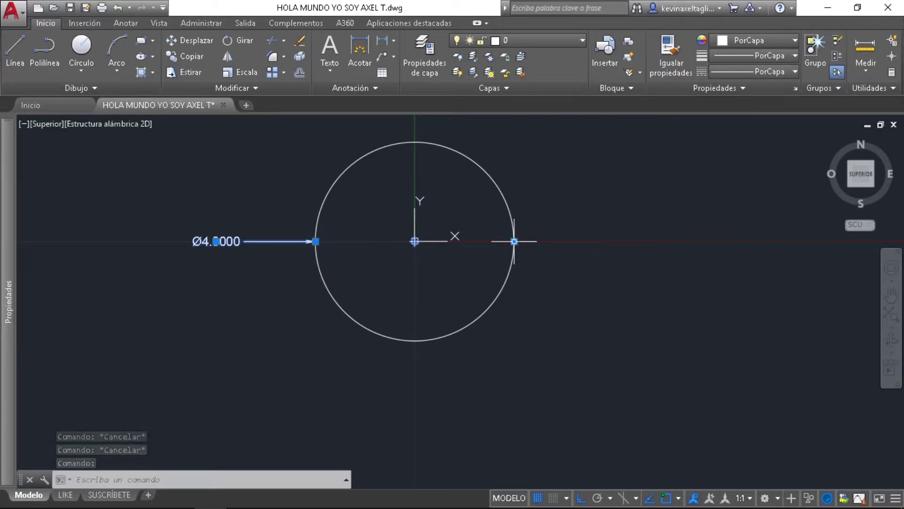
{"action": "middle_click_drag", "start_coordinate": [555, 218], "coordinate": [491, 242]}
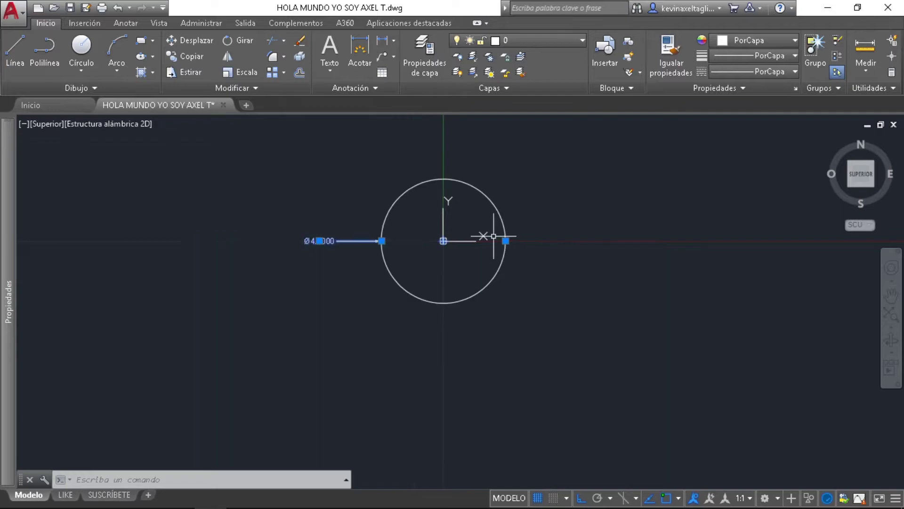
{"action": "key", "text": "Escape"}
{"action": "key", "text": "Escape"}
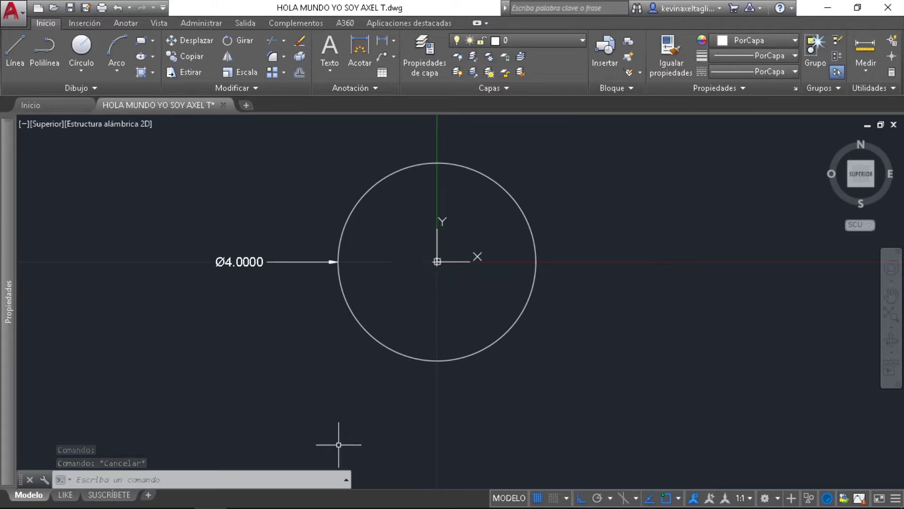
Enter acad.model.AddRadial(APoint(0,0), APoint(2,0), 1) in the Python console, not yet run.
{"action": "left_click", "coordinate": [242, 495]}
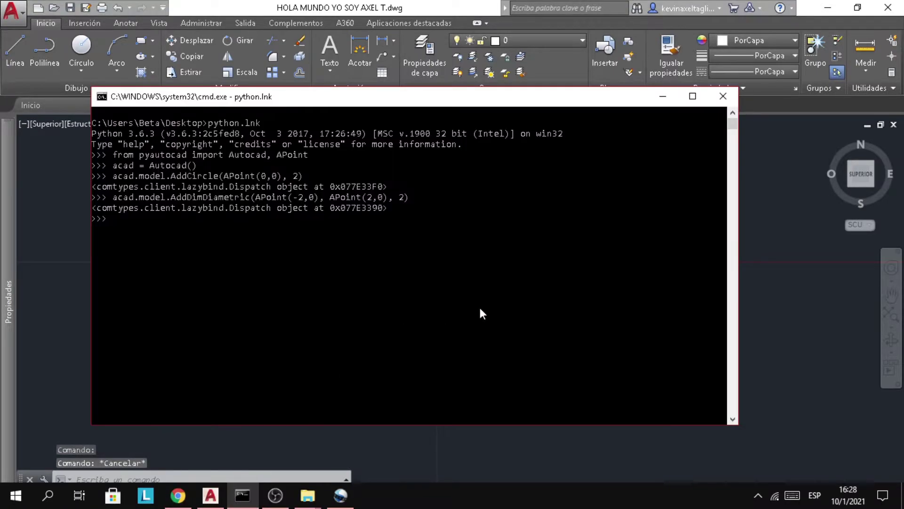
{"action": "type", "text": "acad."}
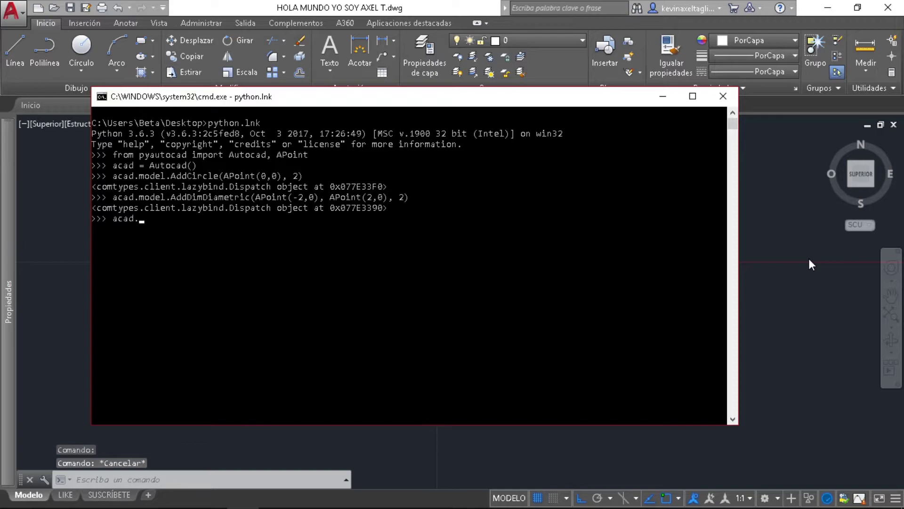
{"action": "type", "text": "model."}
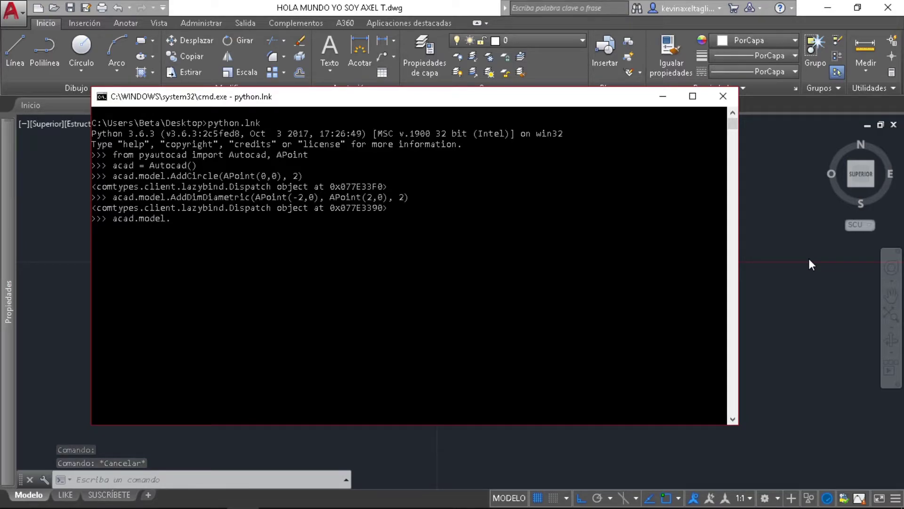
{"action": "type", "text": "AddRadial"}
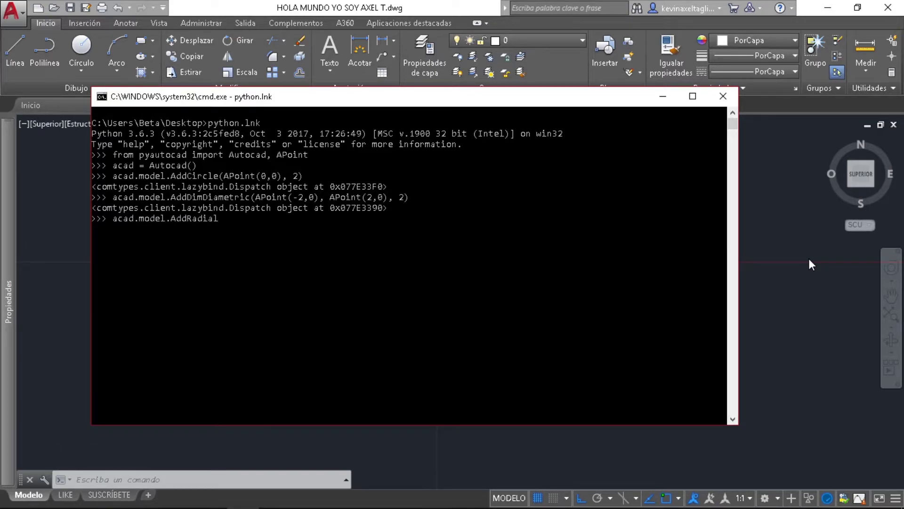
{"action": "type", "text": "("}
{"action": "type", "text": "A"}
{"action": "type", "text": "Point("}
{"action": "type", "text": ","}
{"action": "key", "text": "BackSpace"}
{"action": "type", "text": "0,0"}
{"action": "type", "text": "), A"}
{"action": "type", "text": "Point"}
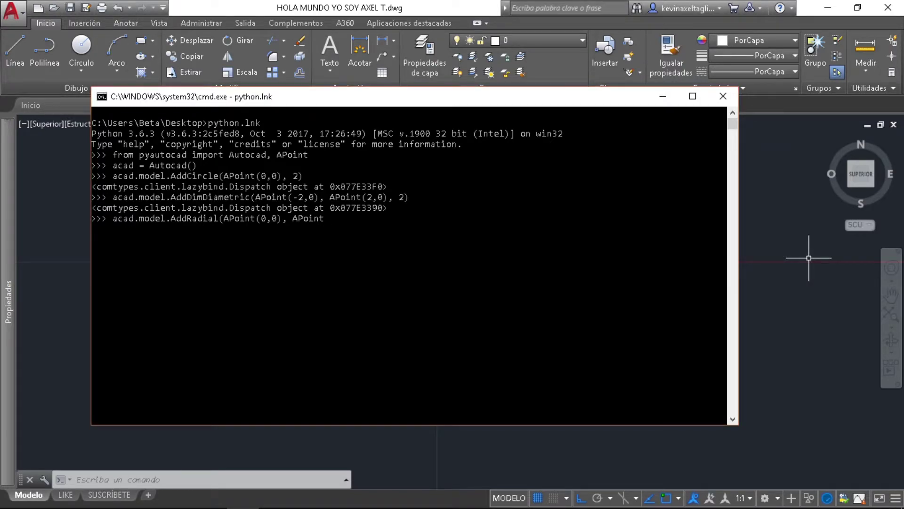
{"action": "type", "text": "("}
{"action": "type", "text": "2,"}
{"action": "type", "text": "0),"}
{"action": "type", "text": " 1"}
{"action": "type", "text": ")"}
Run the AddRadial call, then correct it to AddDimRadial from (0,0) to (2,0) and rerun.
{"action": "key", "text": "Return"}
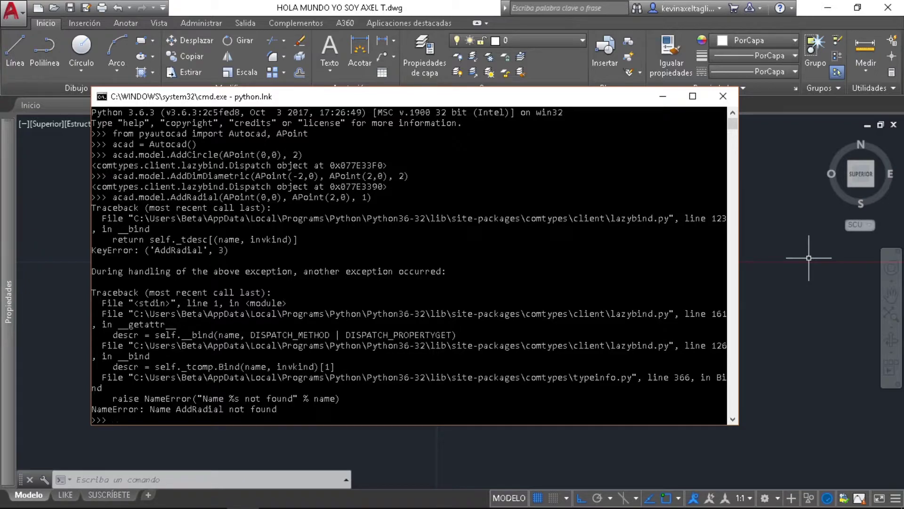
{"action": "key", "text": "Up"}
{"action": "key", "text": "Left"}
{"action": "key", "text": "Left"}
{"action": "key", "text": "Left"}
{"action": "key", "text": "Left"}
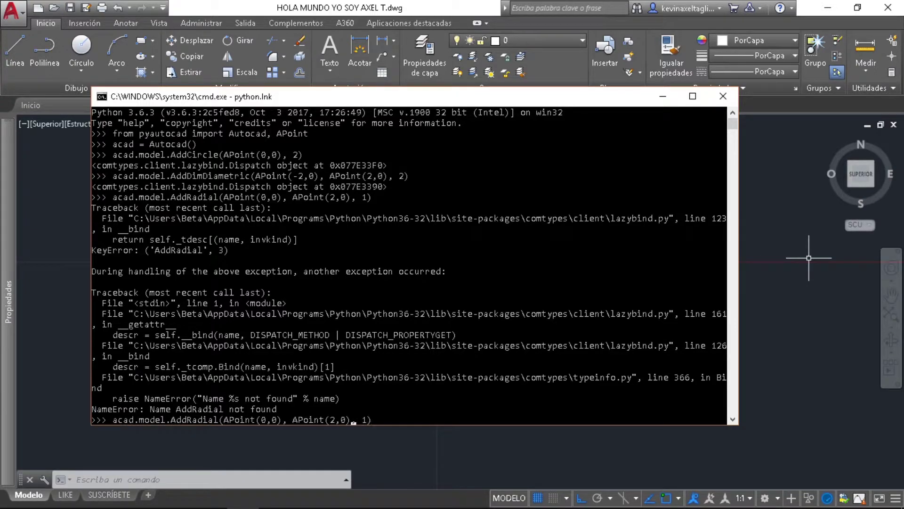
{"action": "key", "text": "Left"}
{"action": "key", "text": "Left"}
{"action": "key", "text": "Left"}
{"action": "key", "text": "Left"}
{"action": "key", "text": "Left"}
{"action": "key", "text": "Left"}
{"action": "key", "text": "Left"}
{"action": "key", "text": "Left"}
{"action": "key", "text": "Left"}
{"action": "key", "text": "Left"}
{"action": "type", "text": "Dim"}
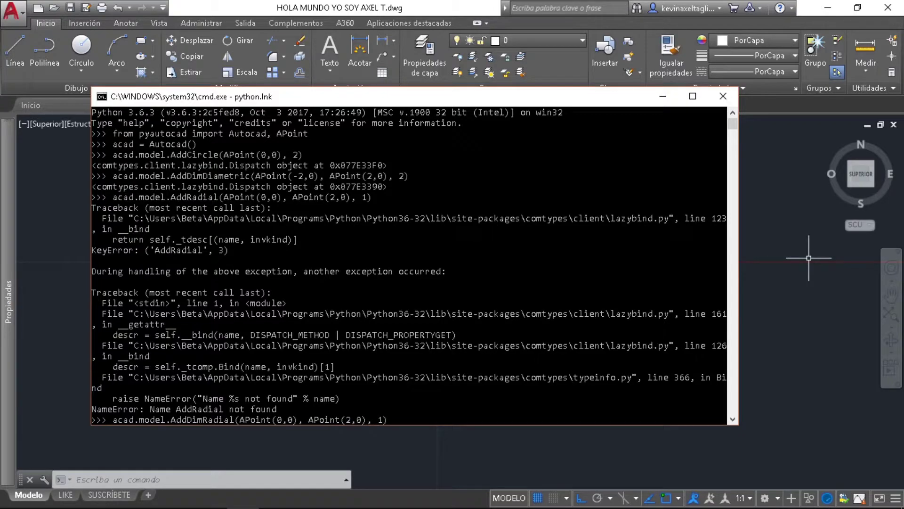
{"action": "key", "text": "Return"}
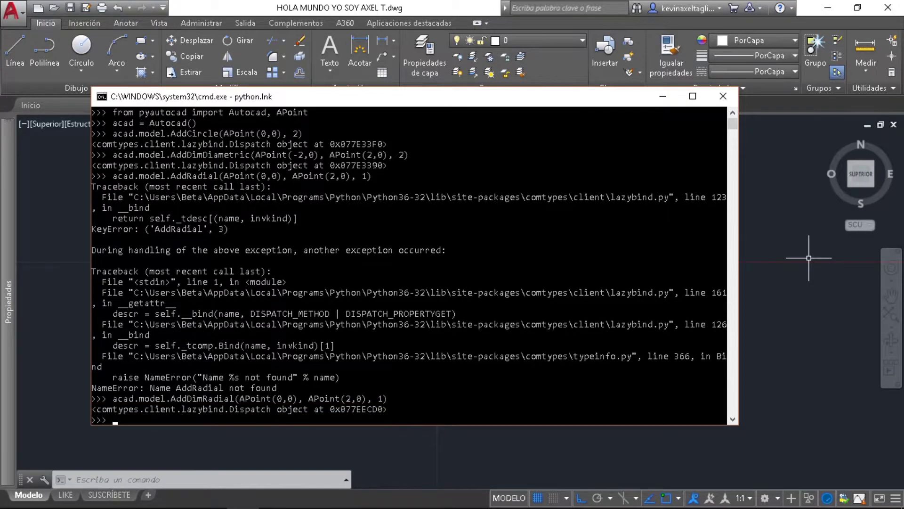
{"action": "left_click", "coordinate": [795, 252]}
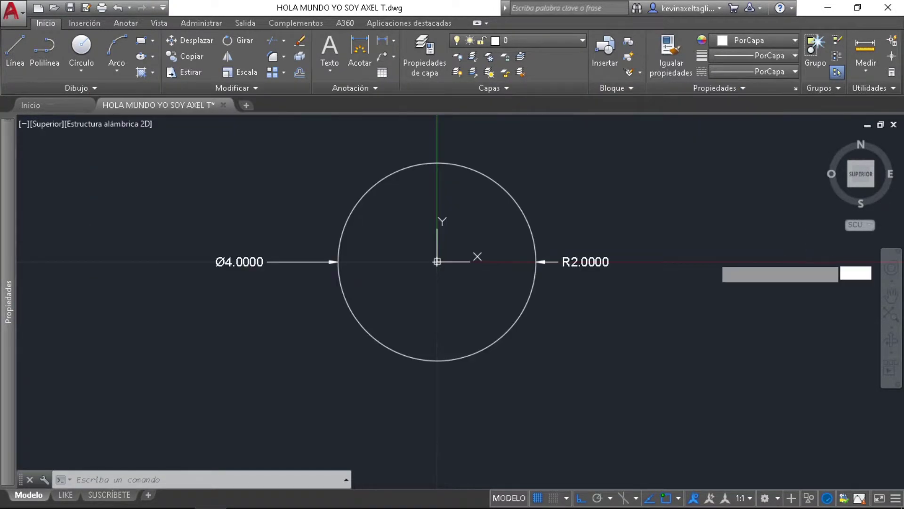
{"action": "left_click", "coordinate": [640, 279]}
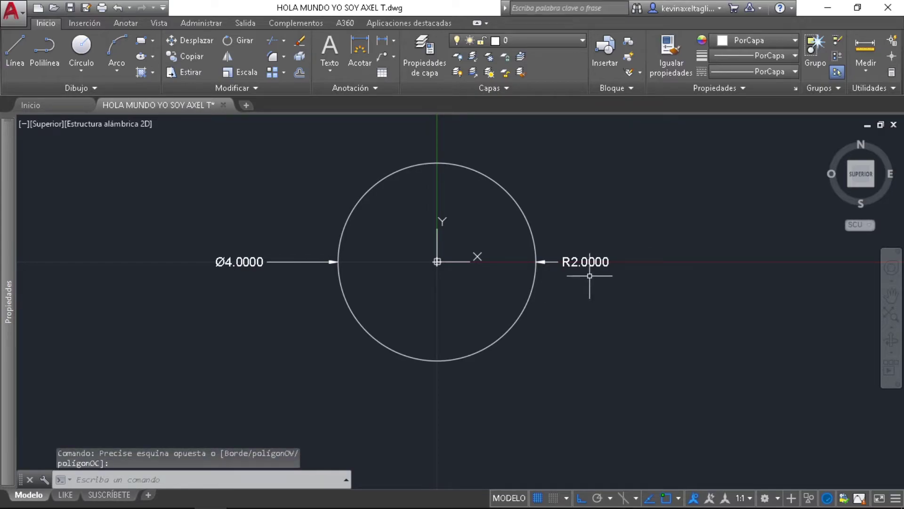
{"action": "left_click", "coordinate": [578, 263]}
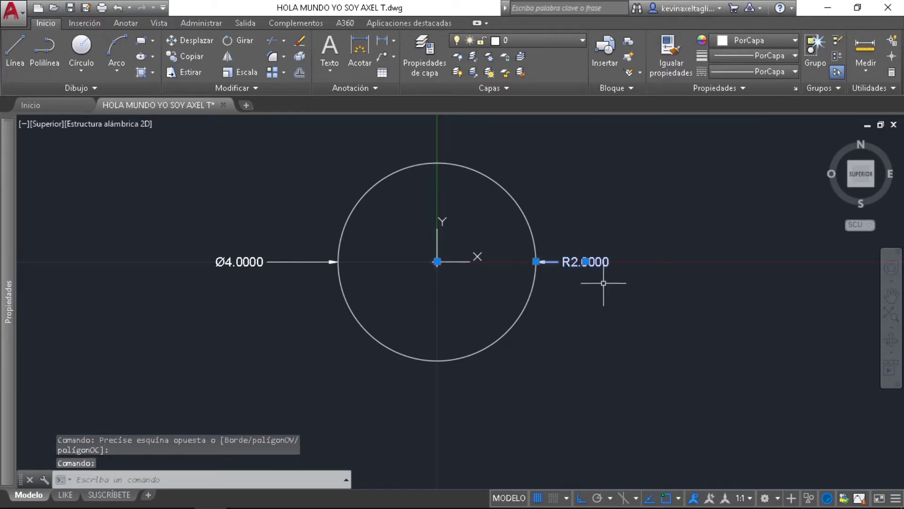
{"action": "scroll", "coordinate": [595, 270], "scroll_direction": "up", "scroll_amount": 4}
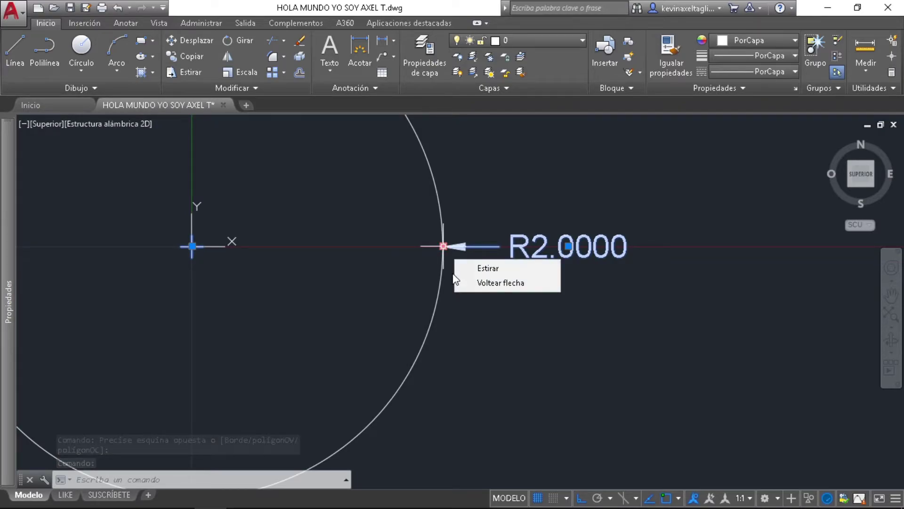
{"action": "left_click", "coordinate": [867, 46]}
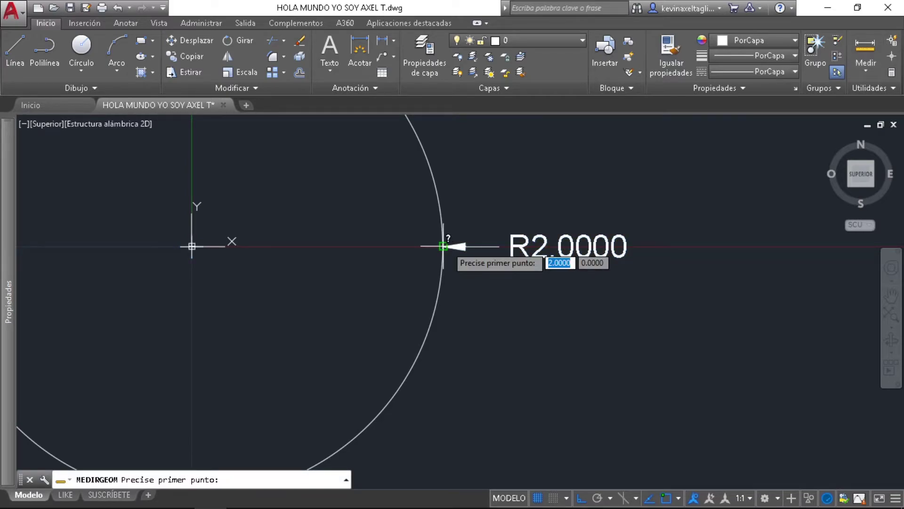
{"action": "left_click", "coordinate": [443, 245]}
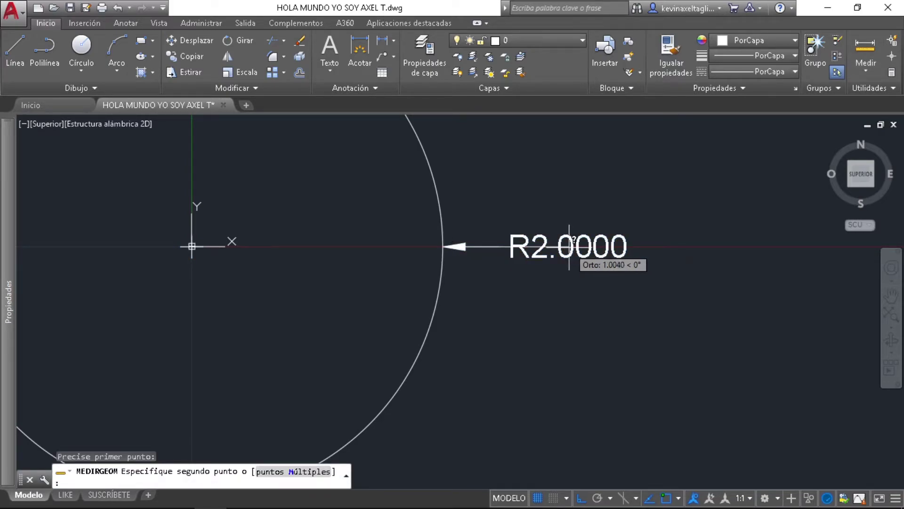
{"action": "left_click", "coordinate": [570, 246]}
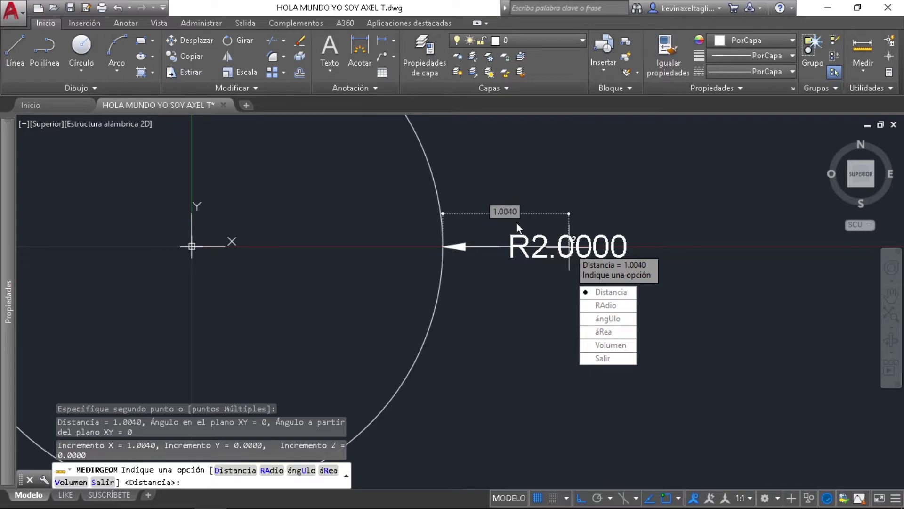
{"action": "key", "text": "Escape"}
{"action": "left_click", "coordinate": [527, 243]}
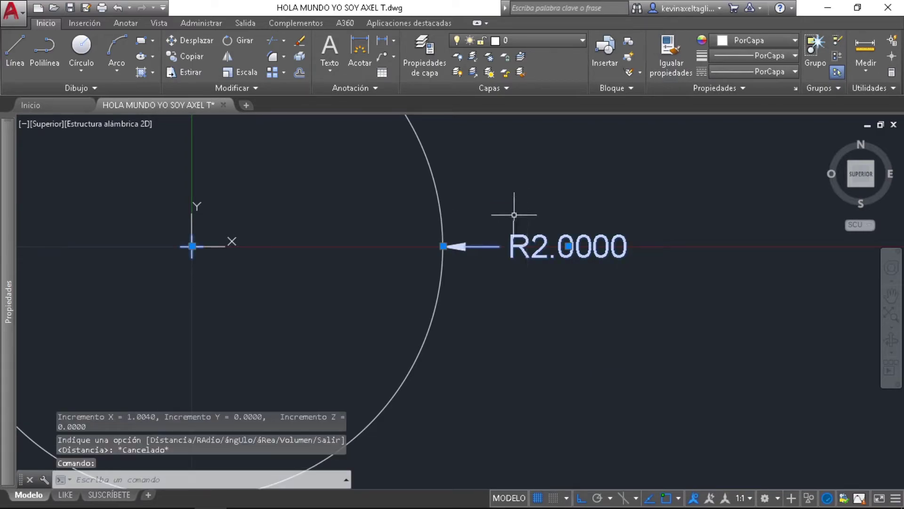
{"action": "scroll", "coordinate": [553, 241], "scroll_direction": "down", "scroll_amount": 2}
{"action": "scroll", "coordinate": [485, 235], "scroll_direction": "down", "scroll_amount": 3}
{"action": "scroll", "coordinate": [378, 196], "scroll_direction": "up", "scroll_amount": 2}
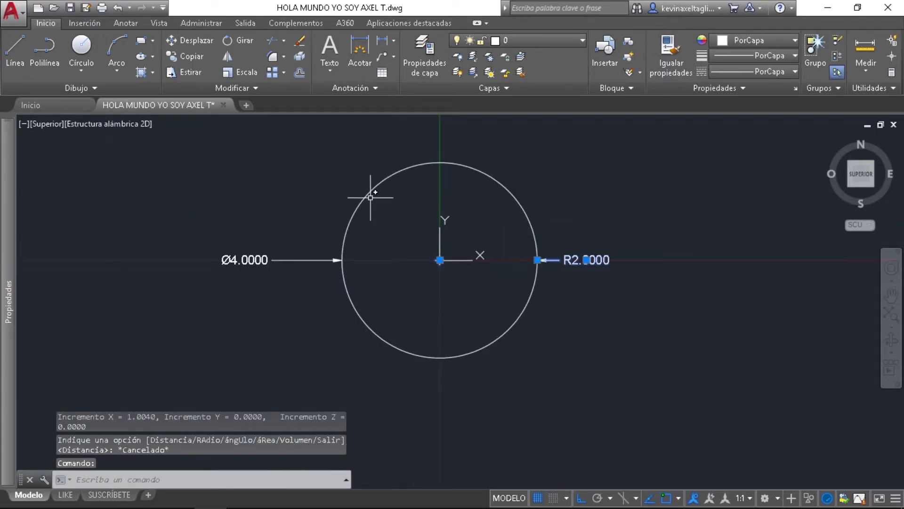
{"action": "key", "text": "Escape"}
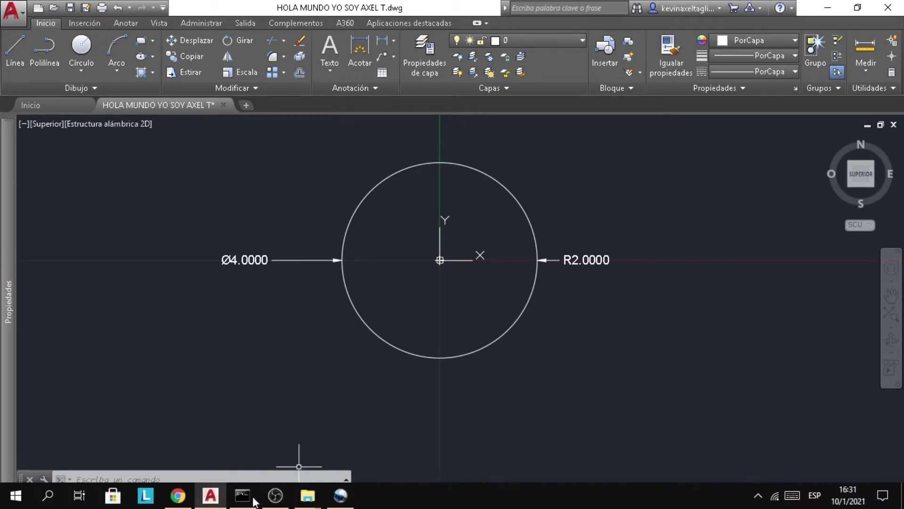
Run AddDimRotated(APoint(-2,0), APoint(2,0), APoint(3,3), 30*3.14/180) in the Python console.
{"action": "left_click", "coordinate": [243, 500]}
{"action": "type", "text": "a"}
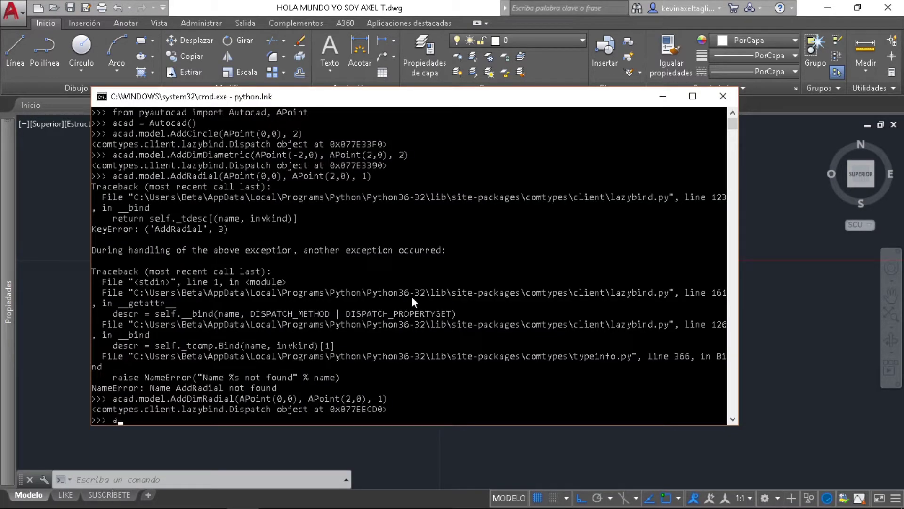
{"action": "type", "text": "cad."}
{"action": "type", "text": "model.A"}
{"action": "type", "text": "ddDimR"}
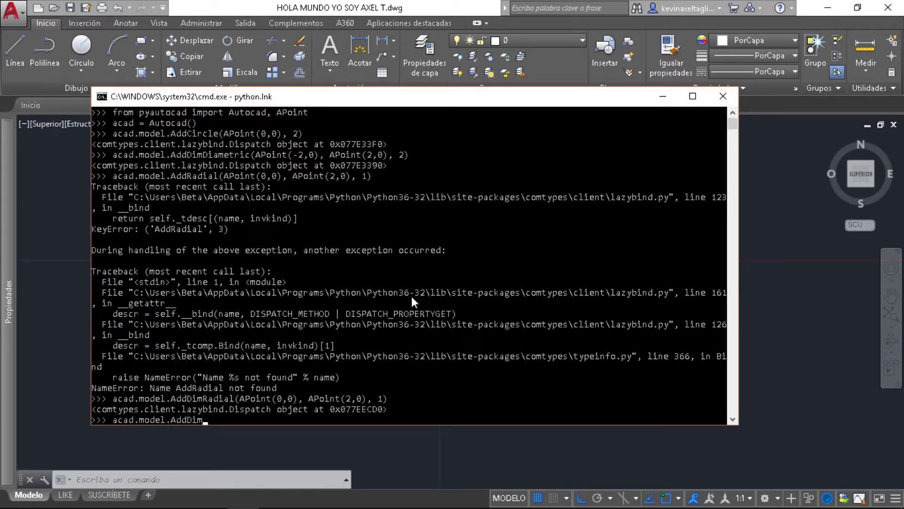
{"action": "type", "text": "ot"}
{"action": "type", "text": "ated"}
{"action": "type", "text": "("}
{"action": "type", "text": "APo"}
{"action": "type", "text": "int("}
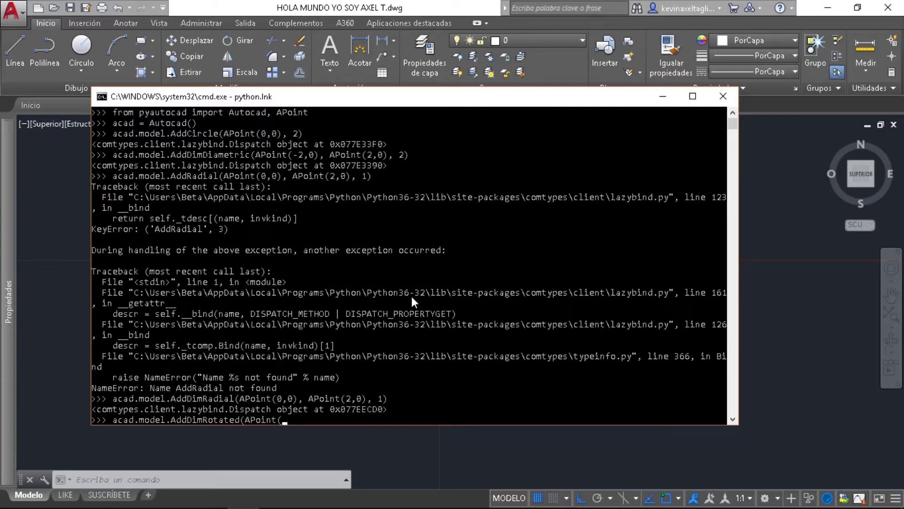
{"action": "type", "text": "-2,"}
{"action": "type", "text": "0), AP"}
{"action": "type", "text": "oint("}
{"action": "type", "text": "2,0)"}
{"action": "type", "text": ","}
{"action": "type", "text": " APoint"}
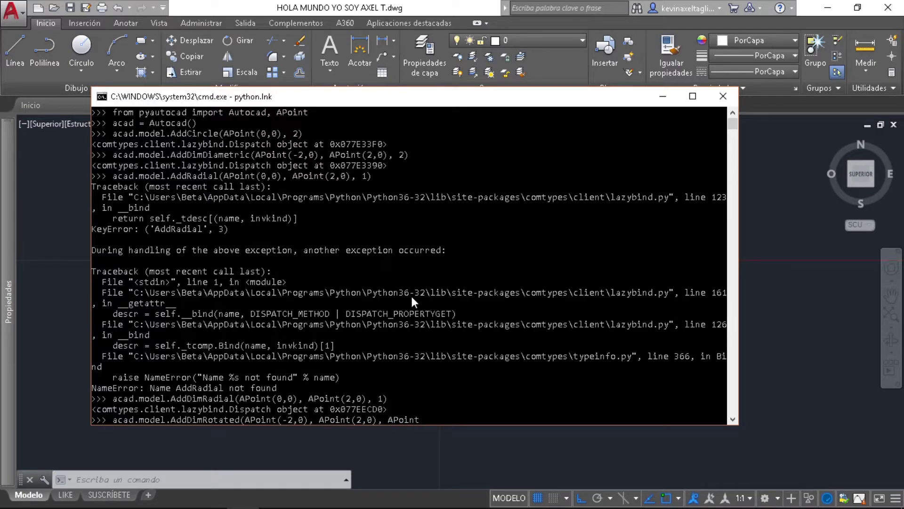
{"action": "type", "text": "(3,3)"}
{"action": "type", "text": ","}
{"action": "type", "text": "30*"}
{"action": "type", "text": "3"}
{"action": "type", "text": ".14/18"}
{"action": "type", "text": "0"}
{"action": "key", "text": "Return"}
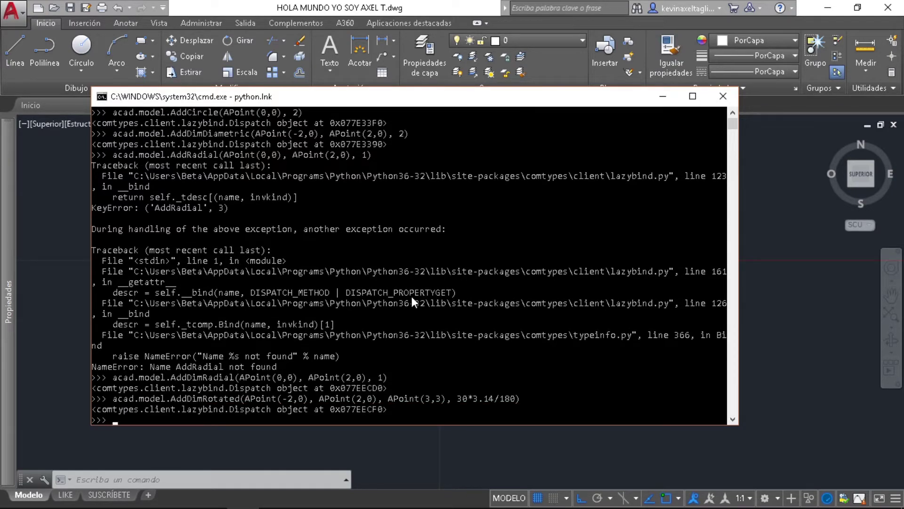
Zoom in, select and deselect the 3.4646 rotated dimension, then pan to centre the circle.
{"action": "left_click", "coordinate": [808, 262]}
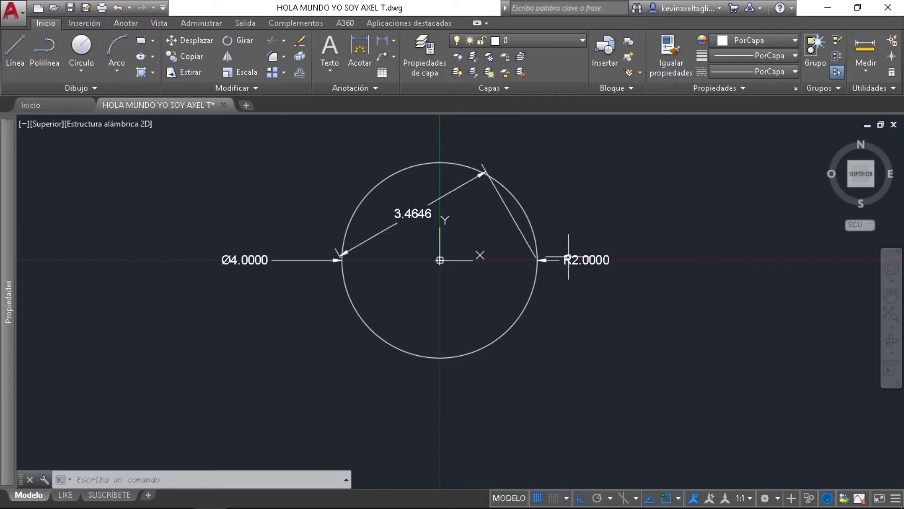
{"action": "scroll", "coordinate": [427, 212], "scroll_direction": "up", "scroll_amount": 2}
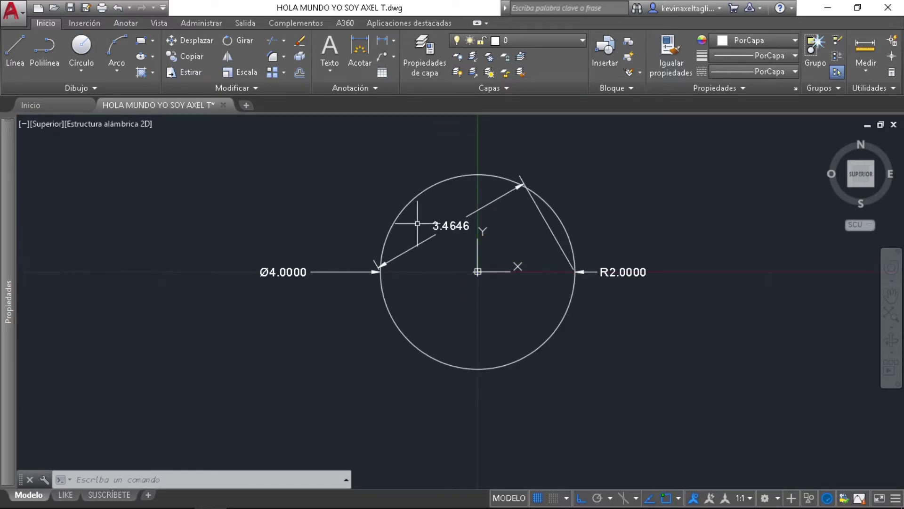
{"action": "scroll", "coordinate": [414, 198], "scroll_direction": "up", "scroll_amount": 2}
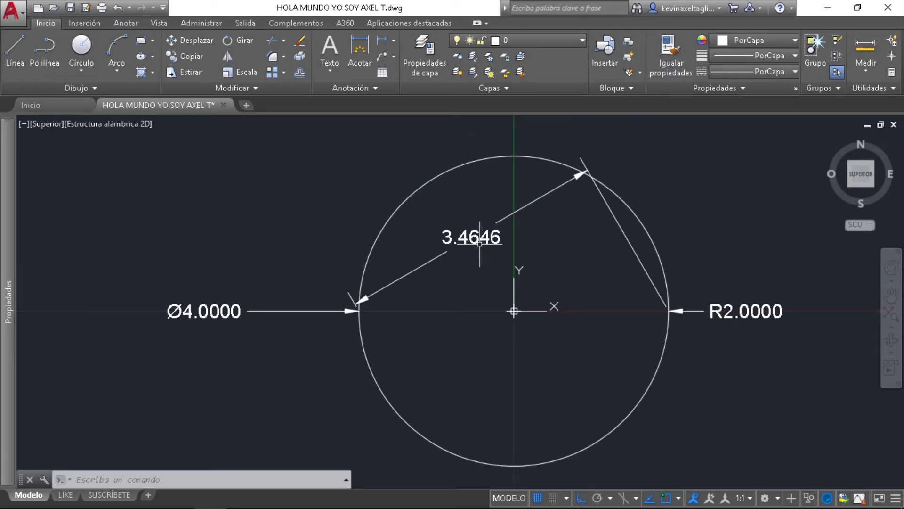
{"action": "left_click", "coordinate": [459, 240]}
{"action": "left_click", "coordinate": [435, 258]}
{"action": "left_click", "coordinate": [480, 269]}
{"action": "key", "text": "Escape"}
{"action": "middle_click_drag", "start_coordinate": [524, 196], "coordinate": [573, 192]}
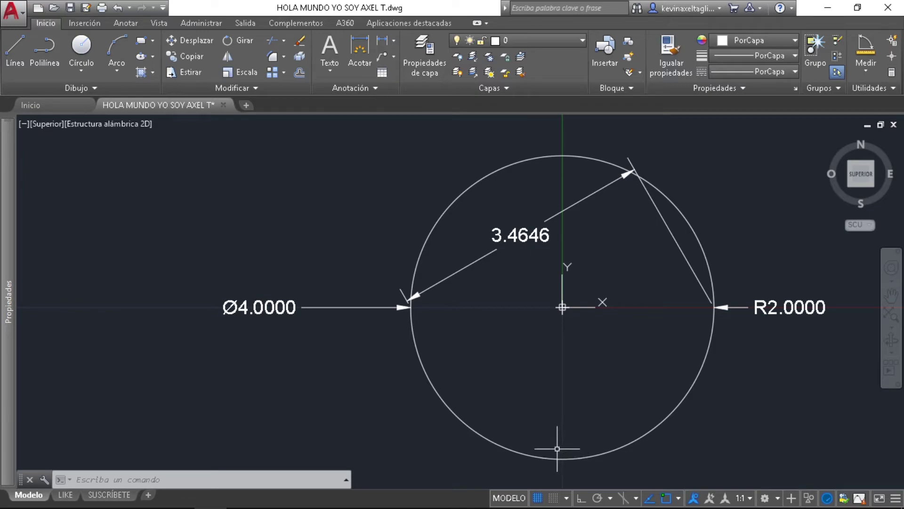
Run AddDimOrdinate(APoint(0,-2), APoint(0,0), 0) in Python and return to AutoCAD.
{"action": "left_click", "coordinate": [242, 495]}
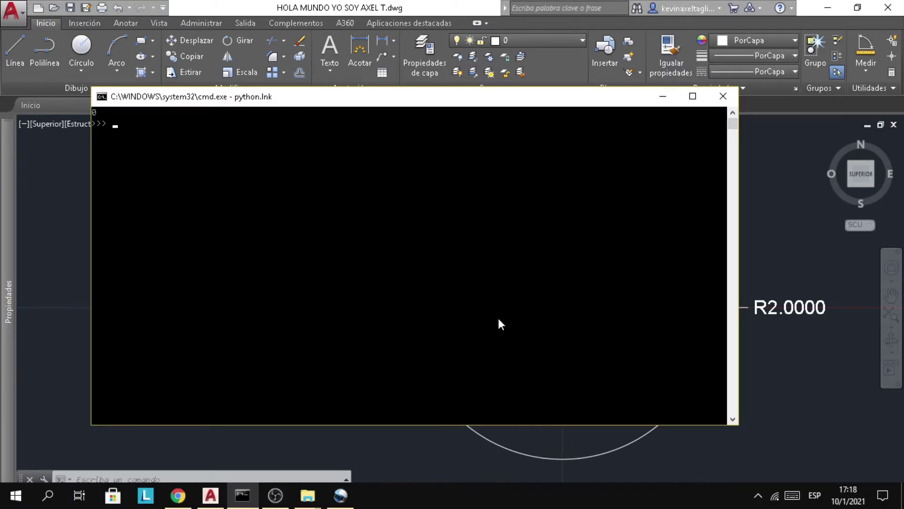
{"action": "type", "text": "acad."}
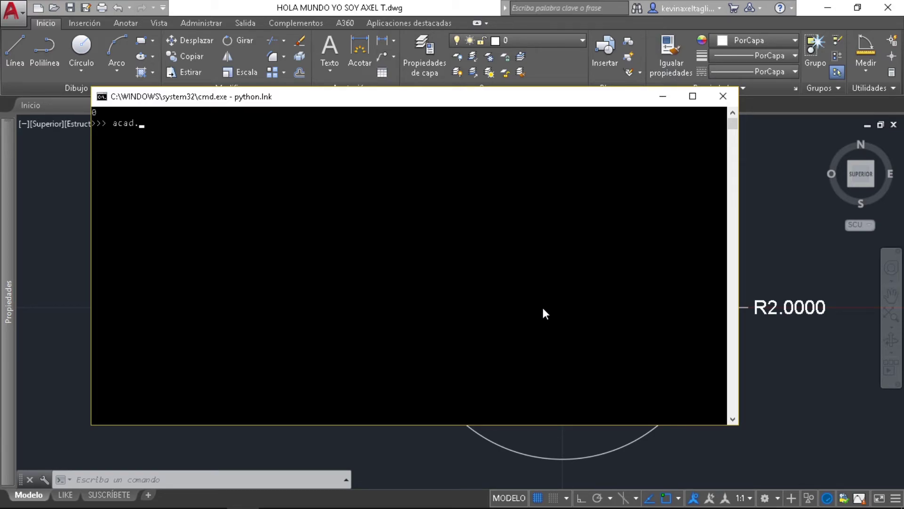
{"action": "type", "text": "model."}
{"action": "type", "text": "Add"}
{"action": "type", "text": "DimOr"}
{"action": "type", "text": "dinate("}
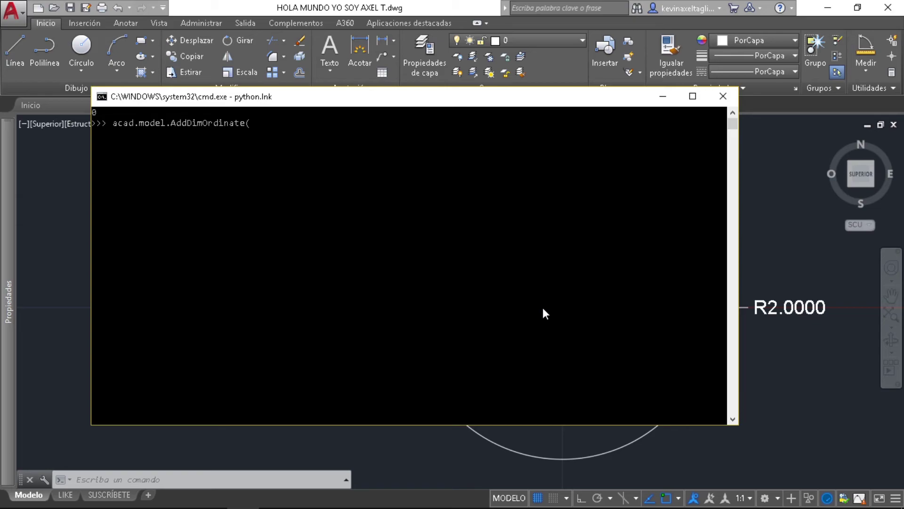
{"action": "type", "text": "A"}
{"action": "type", "text": "Point("}
{"action": "type", "text": "0"}
{"action": "type", "text": ",-2)"}
{"action": "type", "text": ","}
{"action": "type", "text": " APoi"}
{"action": "type", "text": "nt(0"}
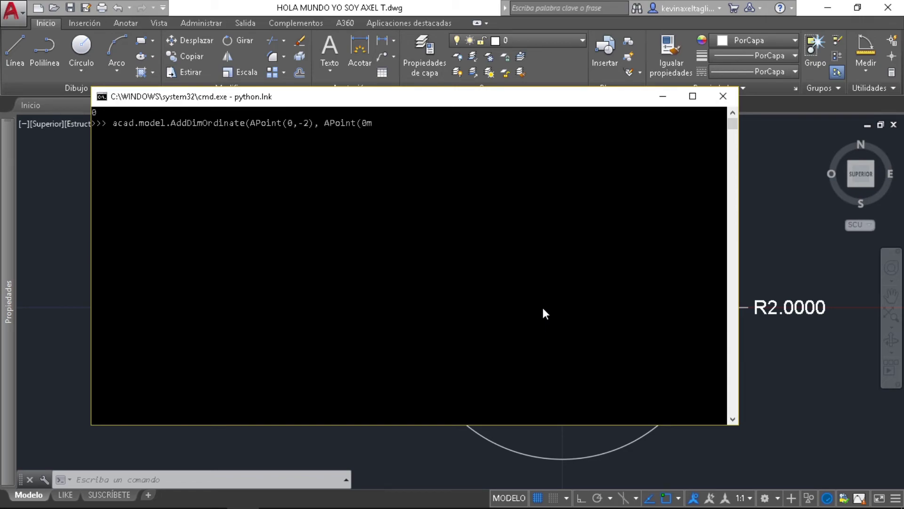
{"action": "type", "text": ",0)"}
{"action": "type", "text": ", "}
{"action": "type", "text": "0)"}
{"action": "key", "text": "Return"}
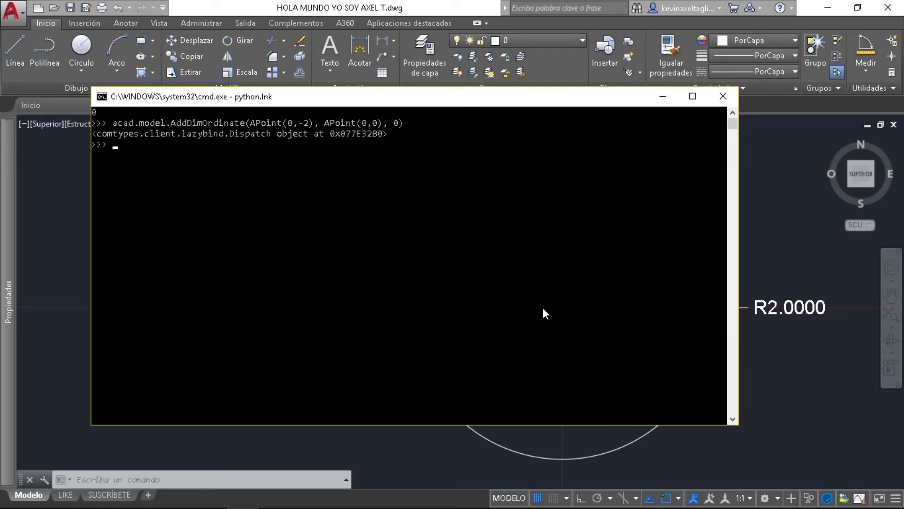
{"action": "key", "text": "alt+Tab"}
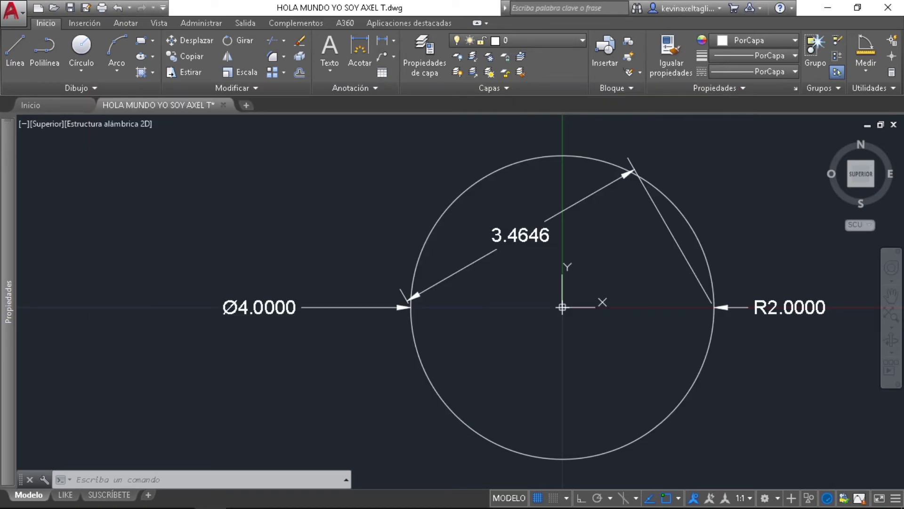
Select and deselect the 2.0000 ordinate dimension, then return to the Python console.
{"action": "left_click", "coordinate": [559, 408]}
{"action": "left_click", "coordinate": [535, 382]}
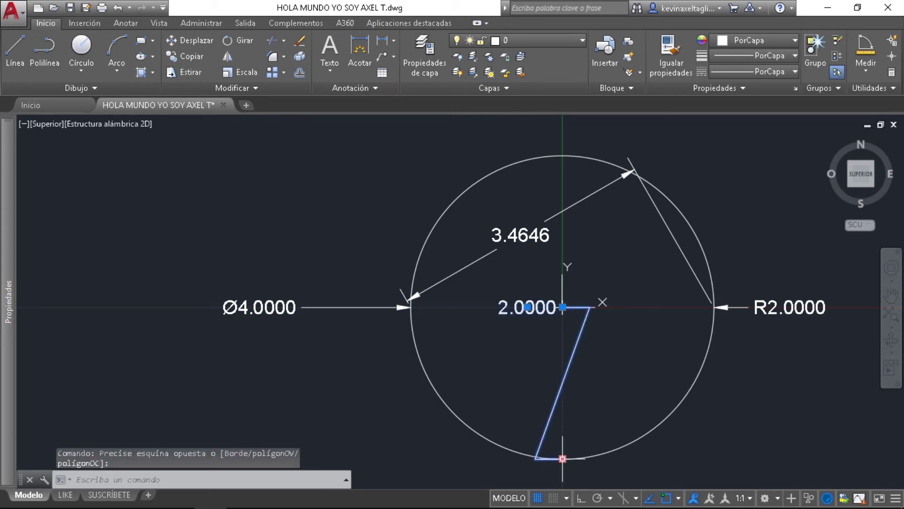
{"action": "key", "text": "Escape"}
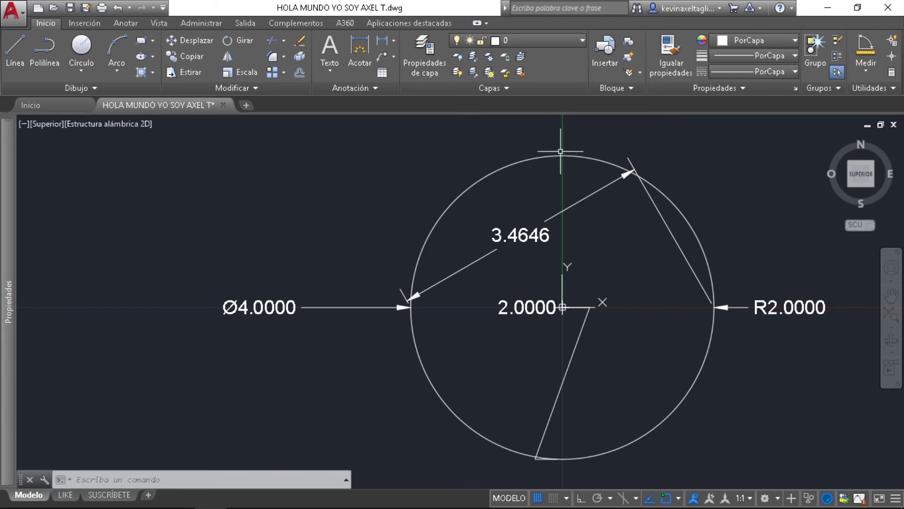
{"action": "left_click", "coordinate": [243, 495]}
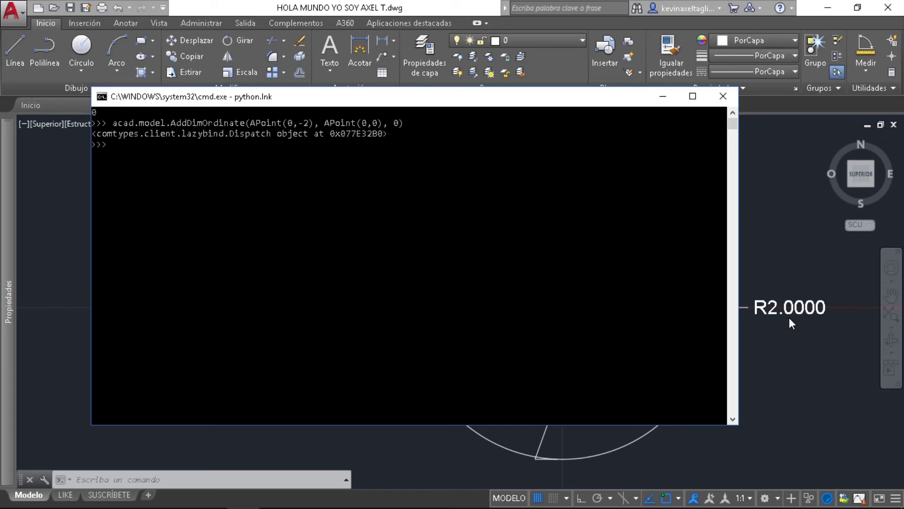
Run acad.model.AddDimOrdinate(APoint(0,2), APoint(-2,2), 1) in the Python prompt.
{"action": "type", "text": "acad."}
{"action": "type", "text": "model"}
{"action": "type", "text": ".AddDimO"}
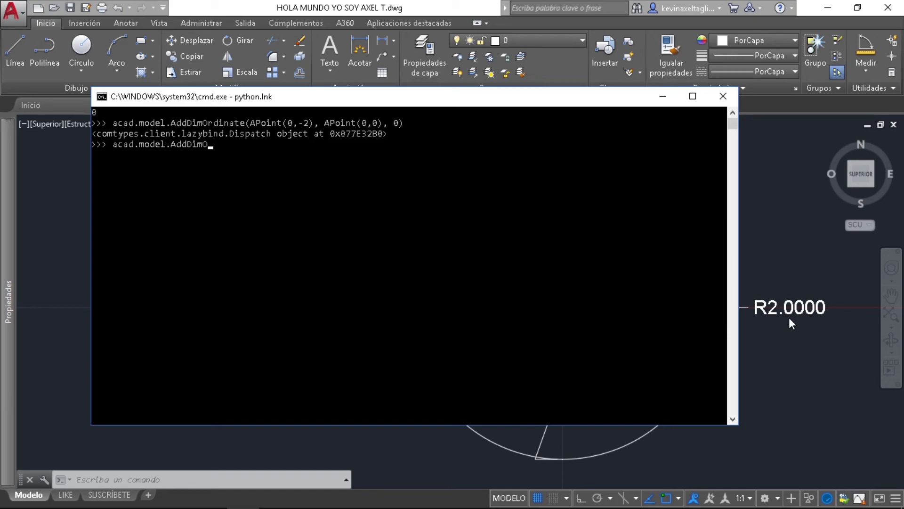
{"action": "type", "text": "rdinate(AP"}
{"action": "type", "text": "oint"}
{"action": "type", "text": "("}
{"action": "type", "text": "0,2"}
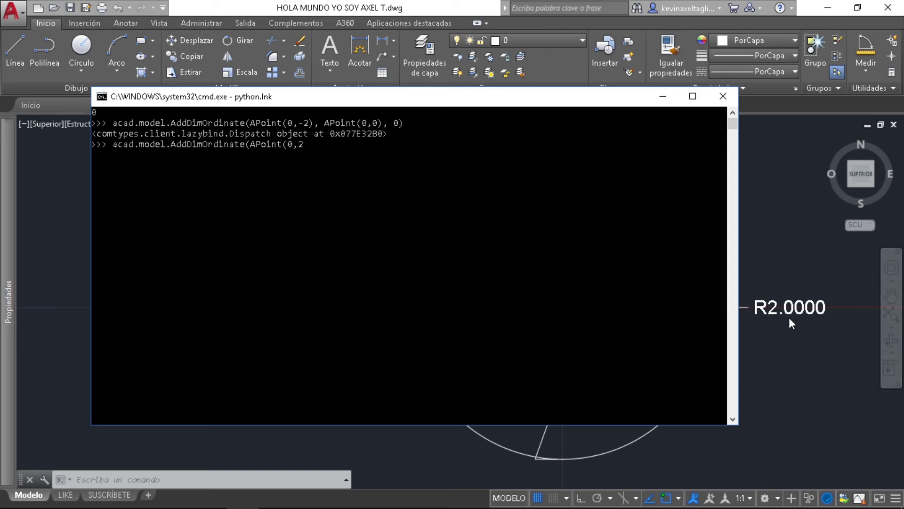
{"action": "type", "text": ")"}
{"action": "type", "text": "APoint("}
{"action": "type", "text": "-2,"}
{"action": "type", "text": "2"}
{"action": "type", "text": "), "}
{"action": "type", "text": "1"}
{"action": "type", "text": ")"}
{"action": "key", "text": "Return"}
Return to AutoCAD and inspect the new 0.0000 ordinate dimension at the circle's top.
{"action": "left_click", "coordinate": [792, 241]}
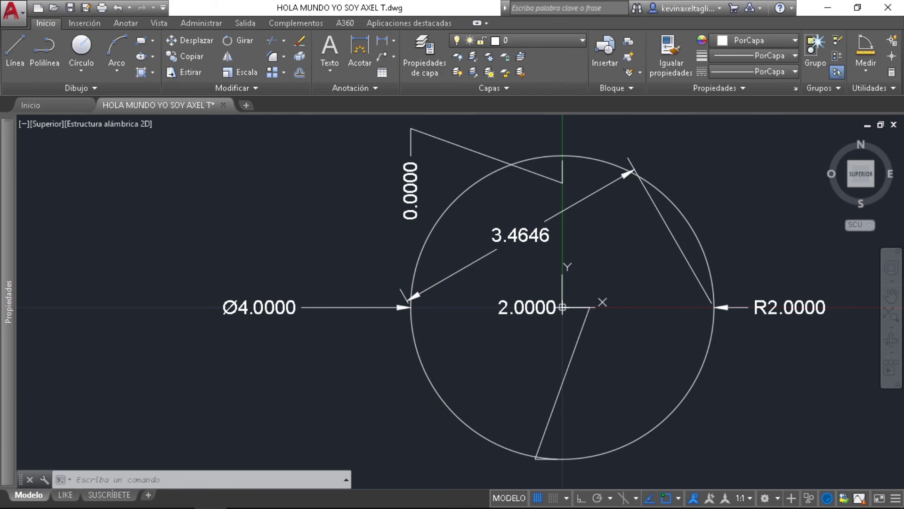
{"action": "left_click", "coordinate": [500, 159]}
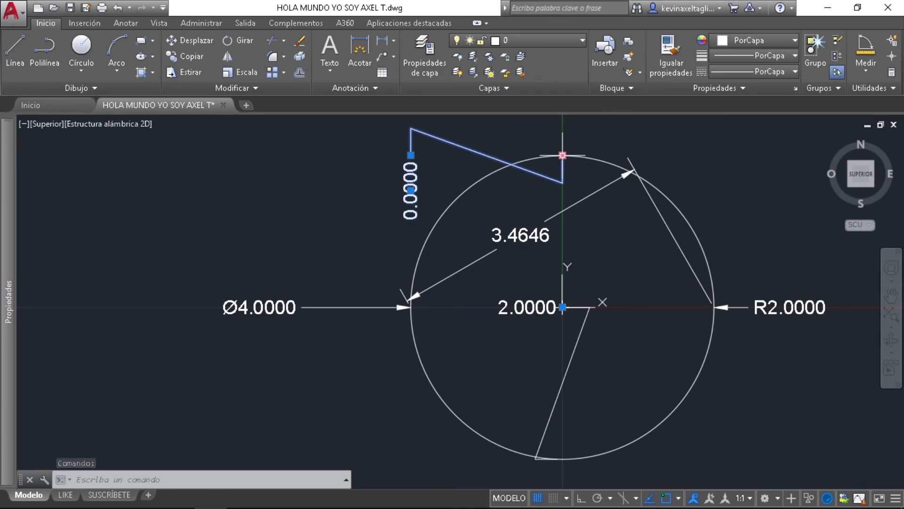
{"action": "key", "text": "Escape"}
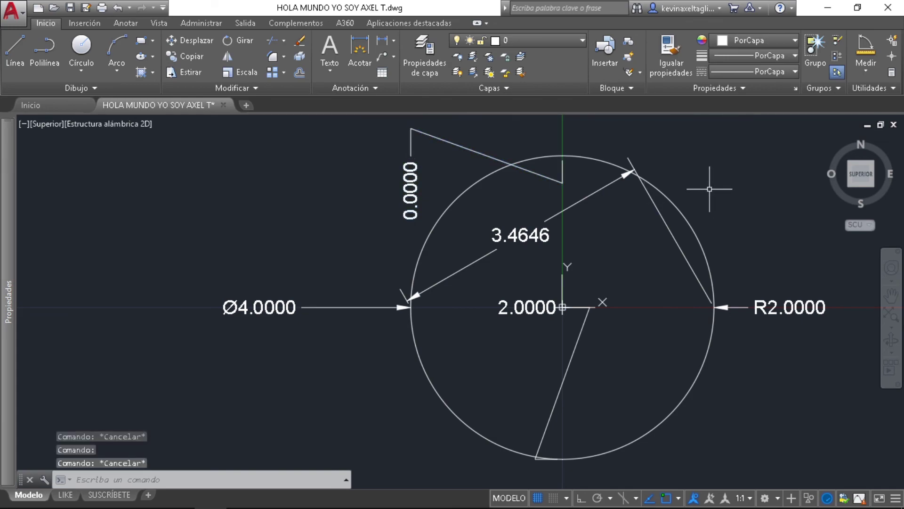